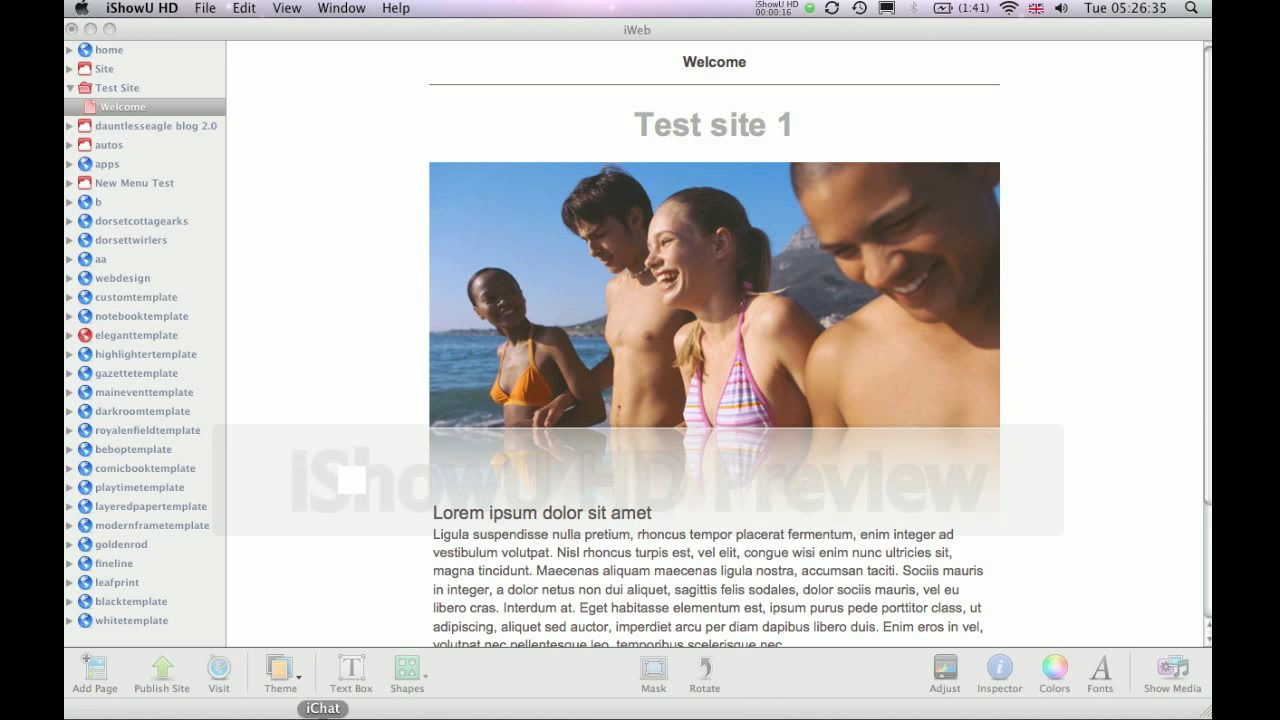
Step: In Safari's Twitter footer, go to Goodies > Widgets > My Website and choose Profile Widget
{"action": "left_click", "coordinate": [268, 670]}
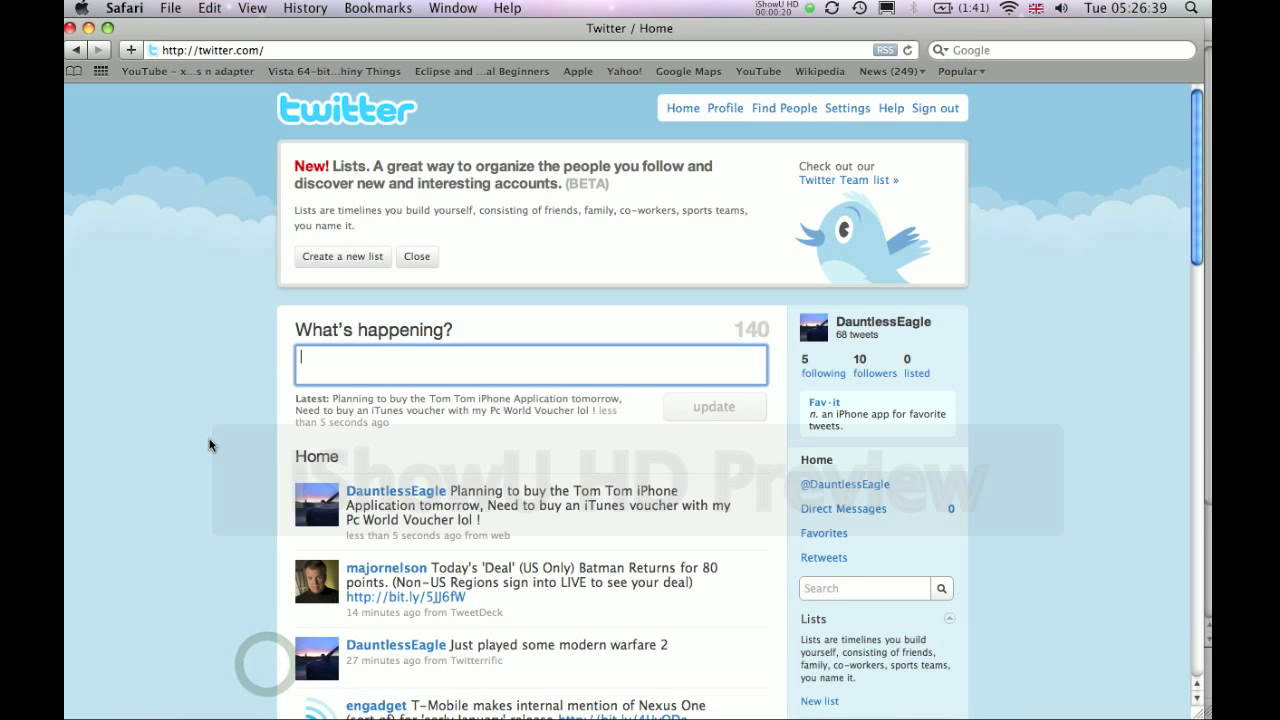
{"action": "left_click", "coordinate": [209, 445]}
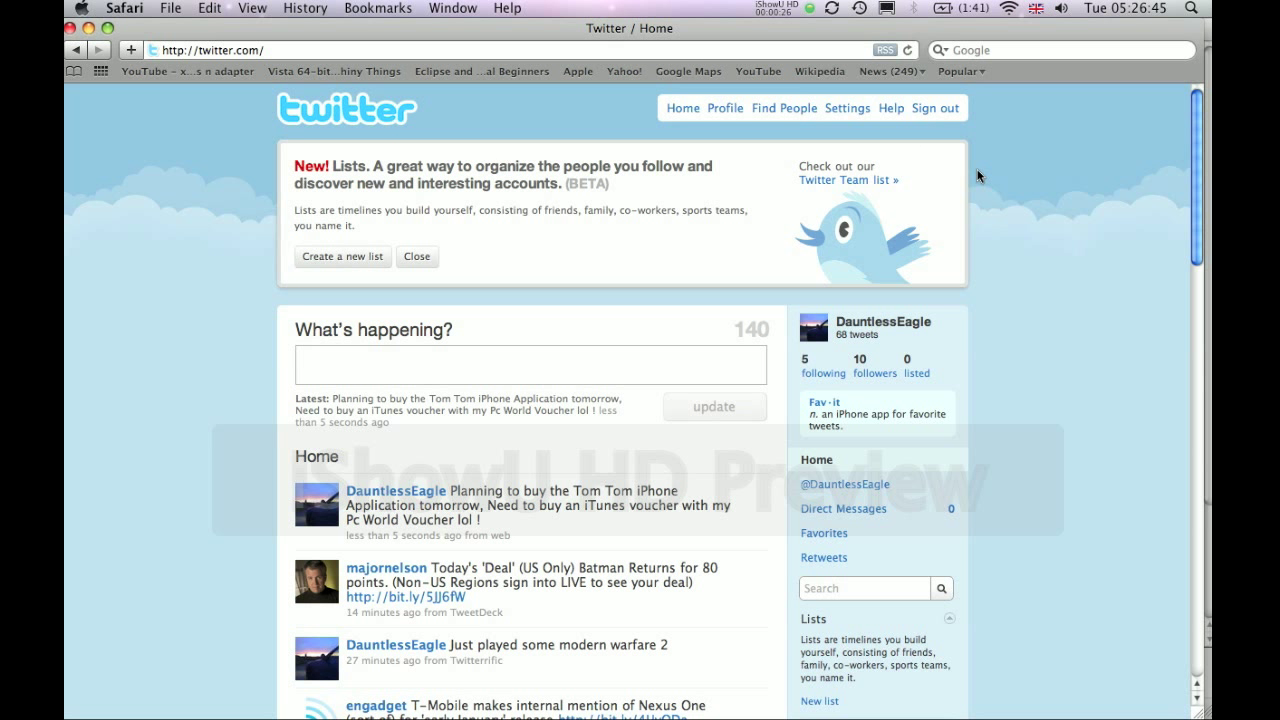
{"action": "scroll", "coordinate": [977, 176], "scroll_direction": "down", "scroll_amount": 15}
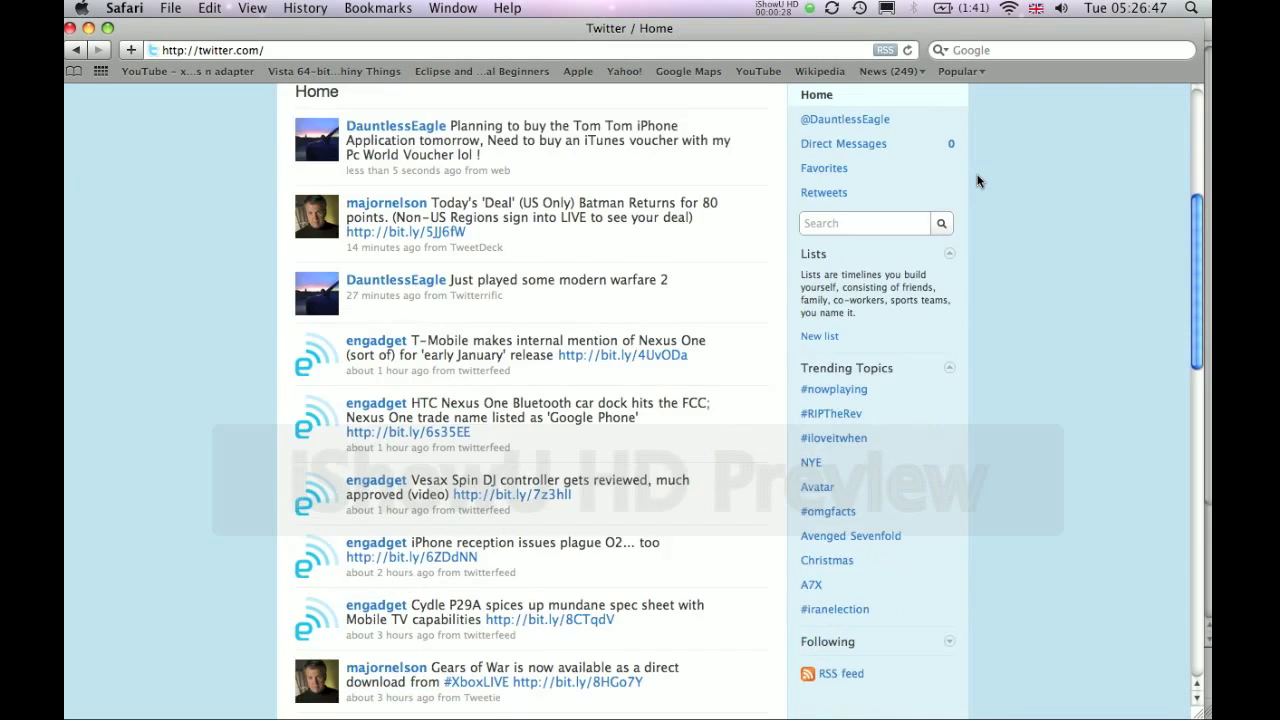
{"action": "scroll", "coordinate": [977, 181], "scroll_direction": "down", "scroll_amount": 5}
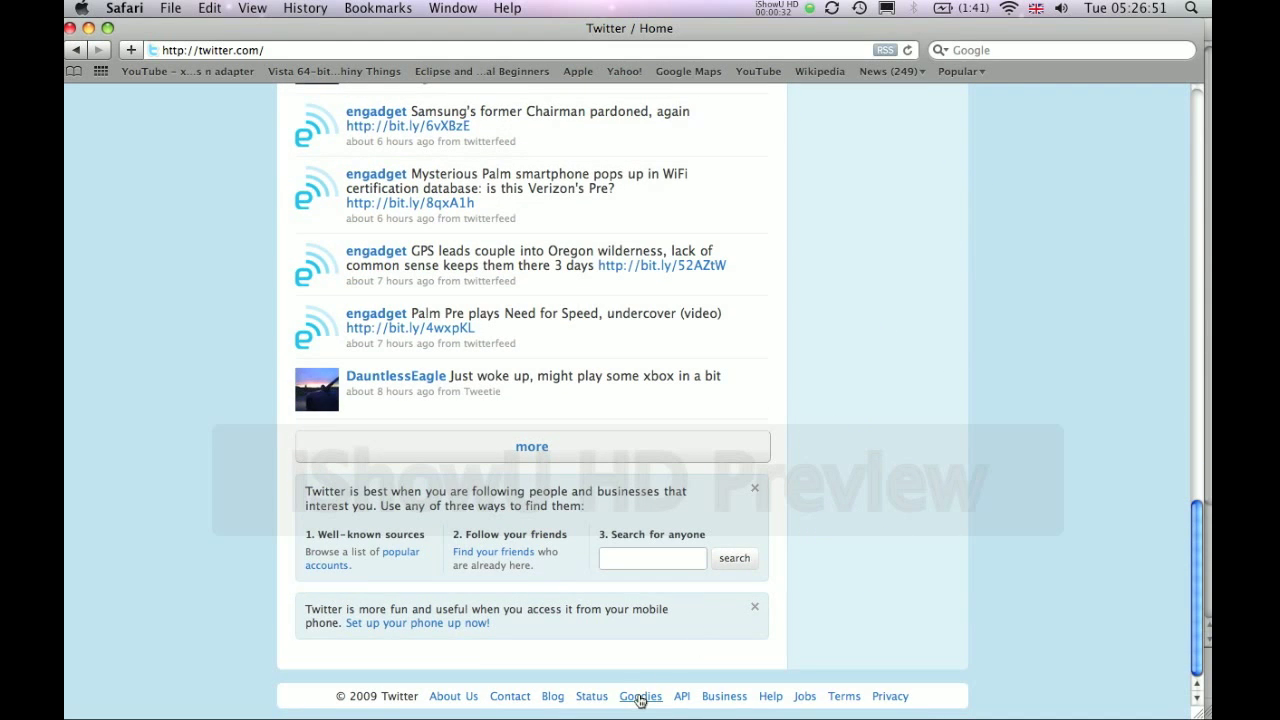
{"action": "left_click", "coordinate": [640, 697]}
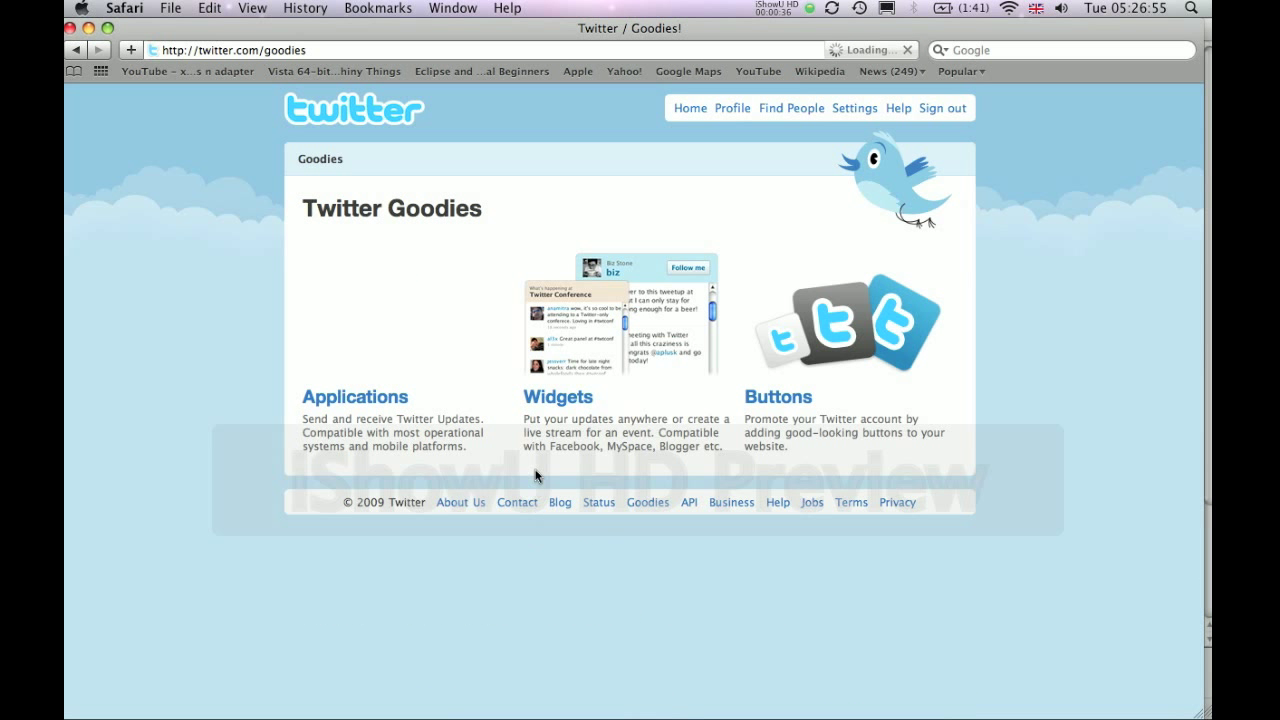
{"action": "left_click", "coordinate": [559, 399]}
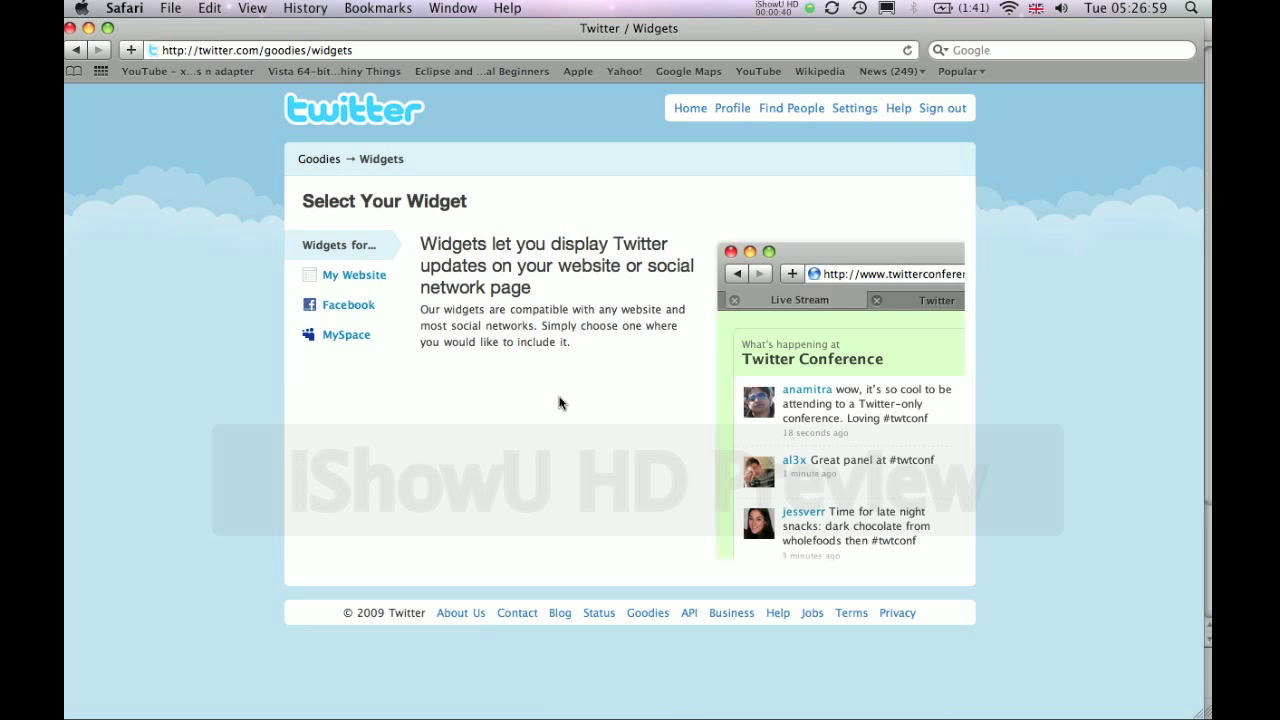
{"action": "left_click", "coordinate": [355, 281]}
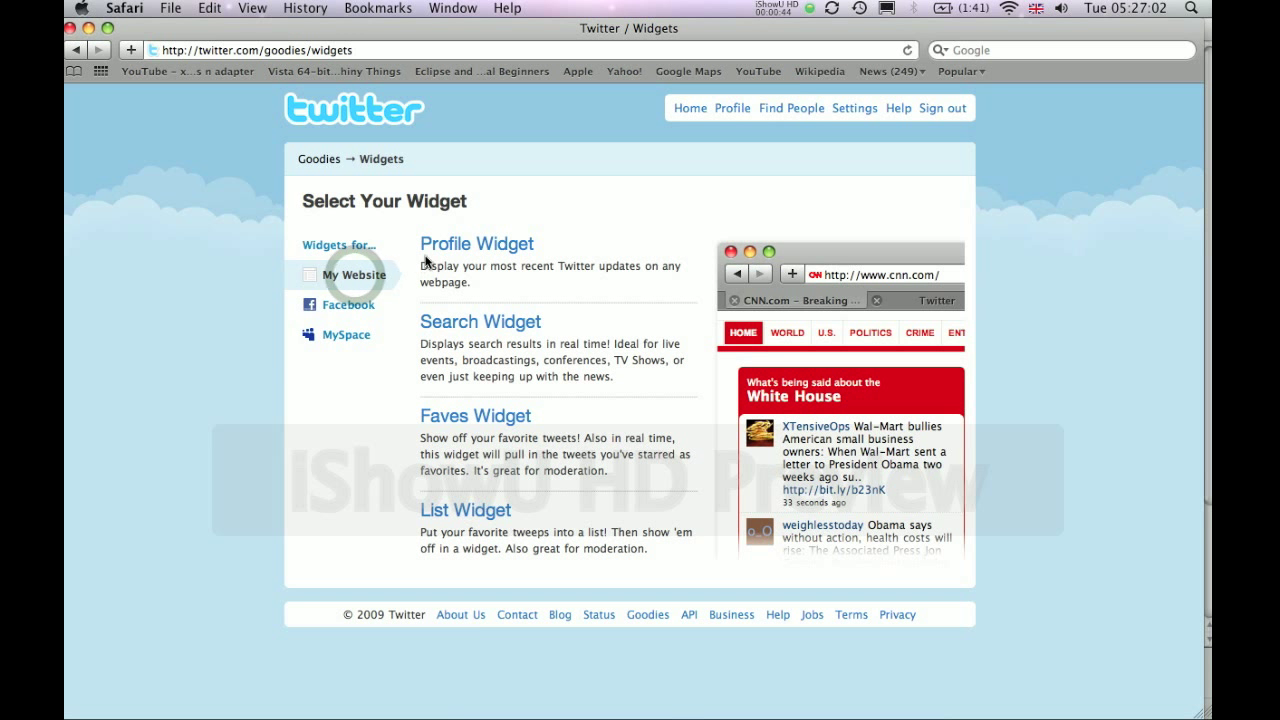
{"action": "left_click", "coordinate": [478, 245]}
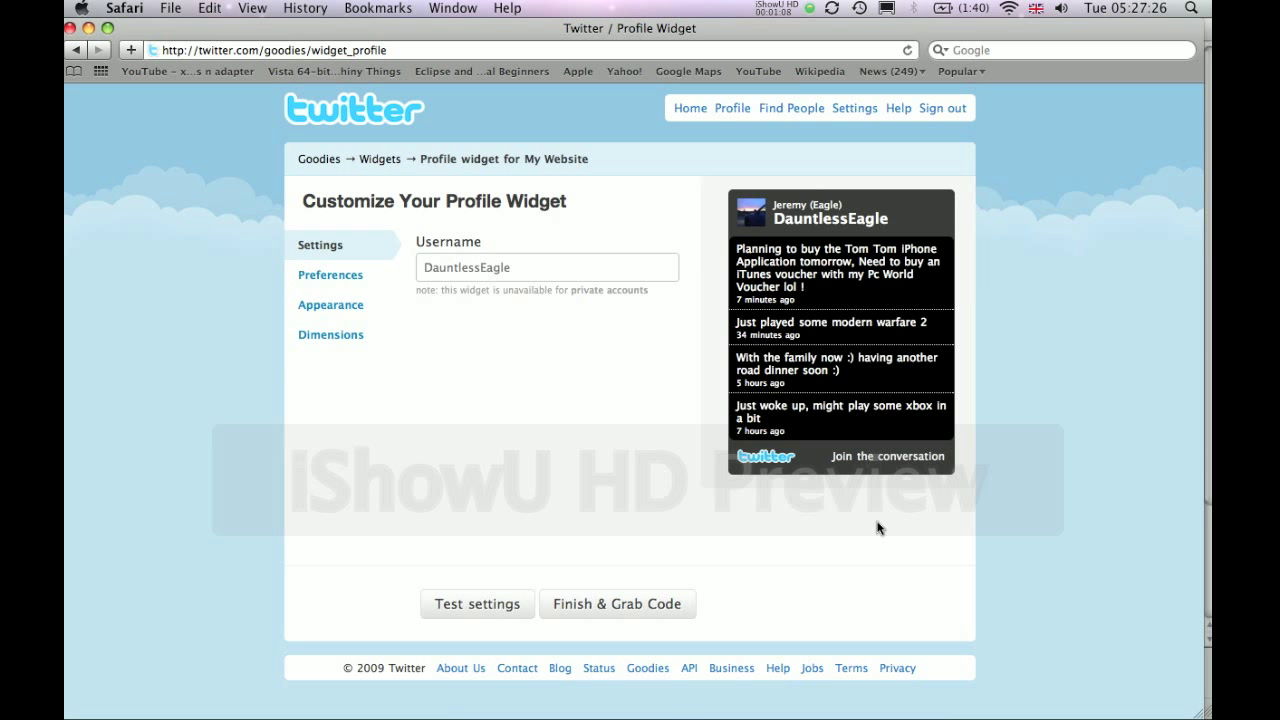
Step: Set the widget preferences to 6 tweets with avatars off, then refresh the preview
{"action": "left_click", "coordinate": [357, 286]}
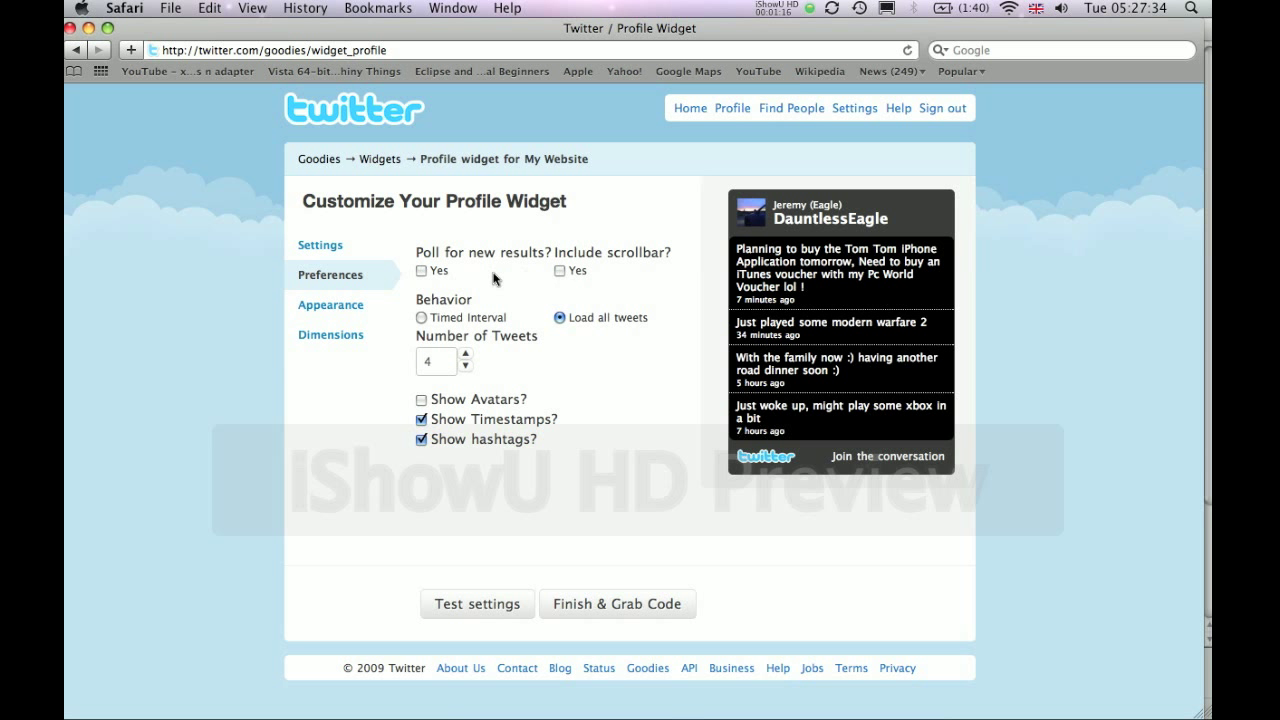
{"action": "left_click", "coordinate": [465, 355]}
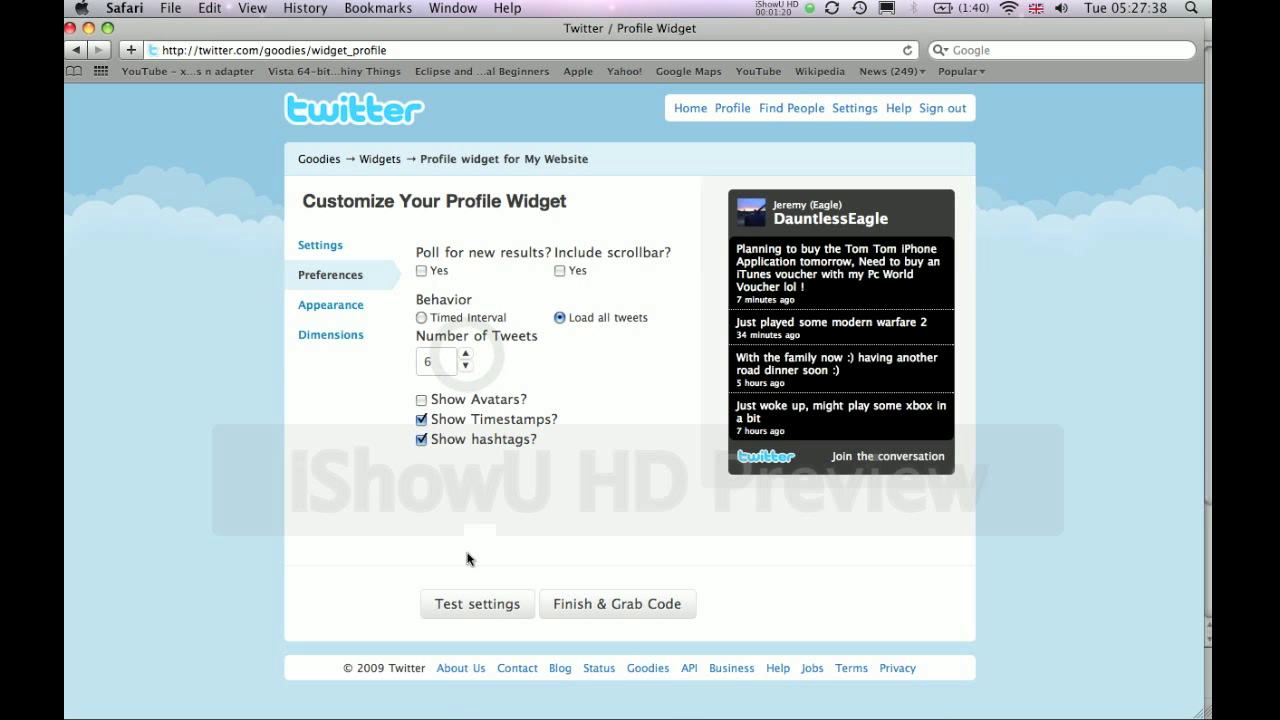
{"action": "left_click", "coordinate": [422, 399]}
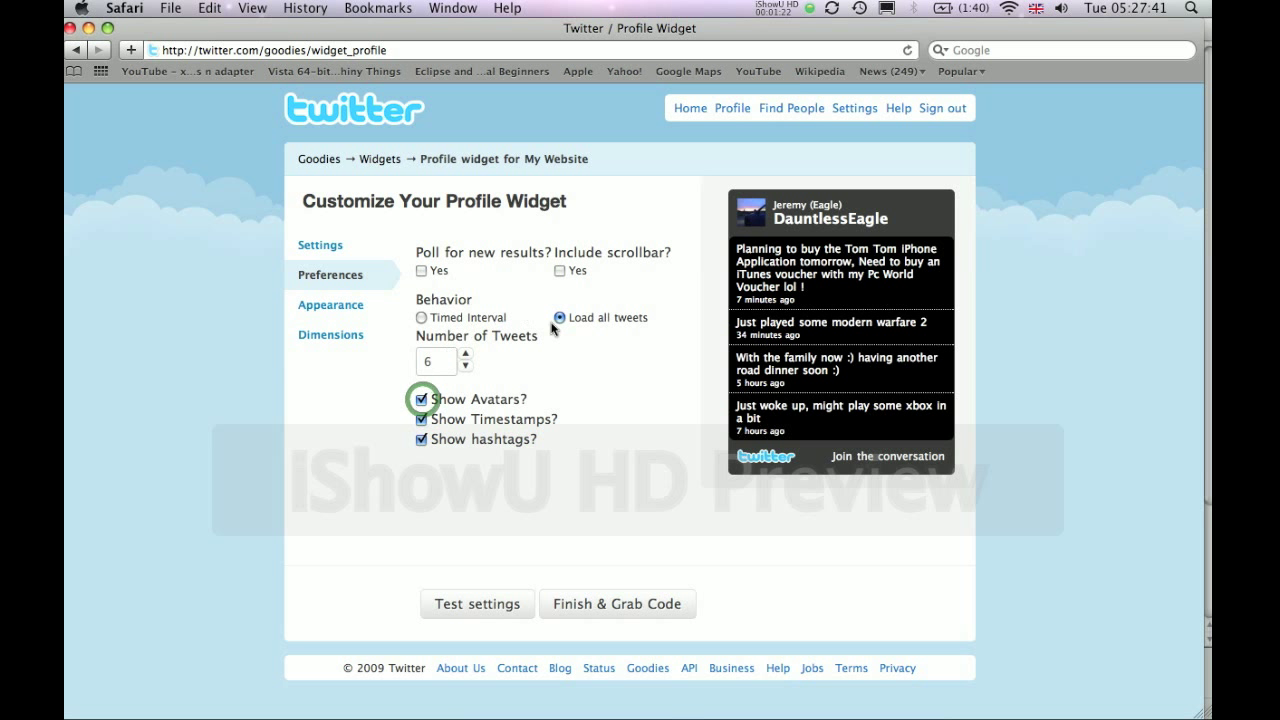
{"action": "left_click", "coordinate": [476, 605]}
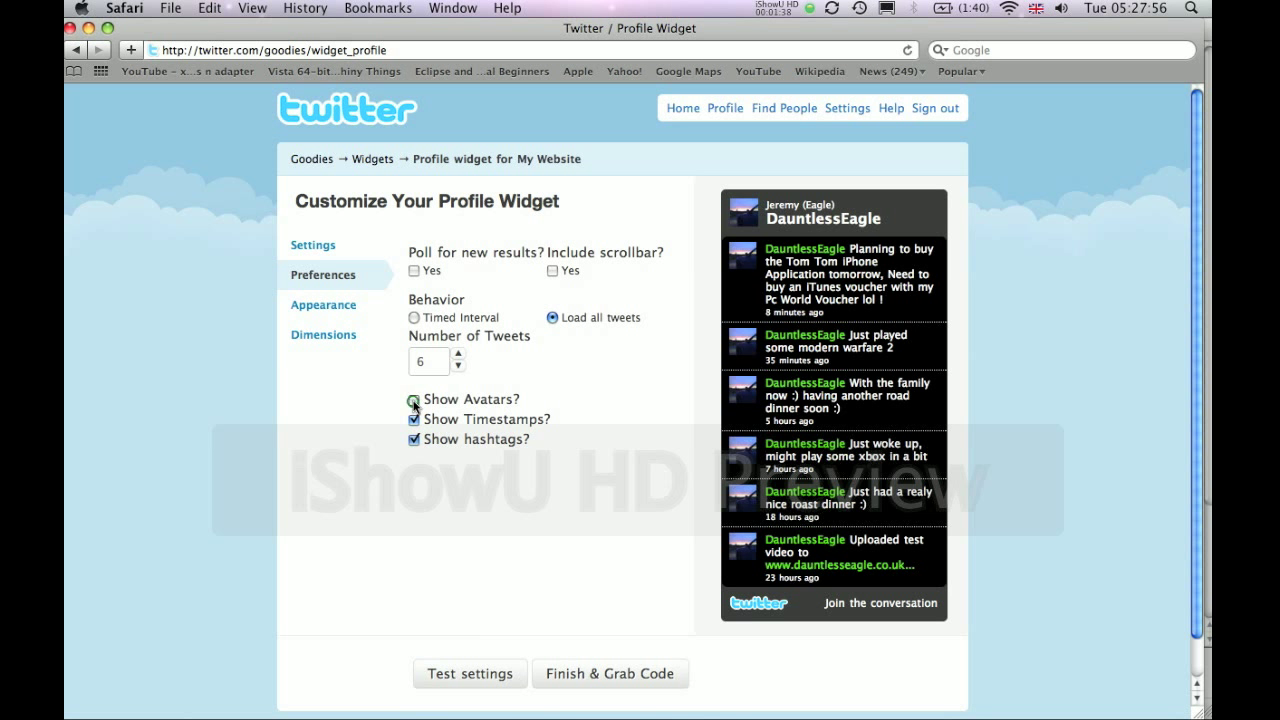
{"action": "left_click", "coordinate": [456, 673]}
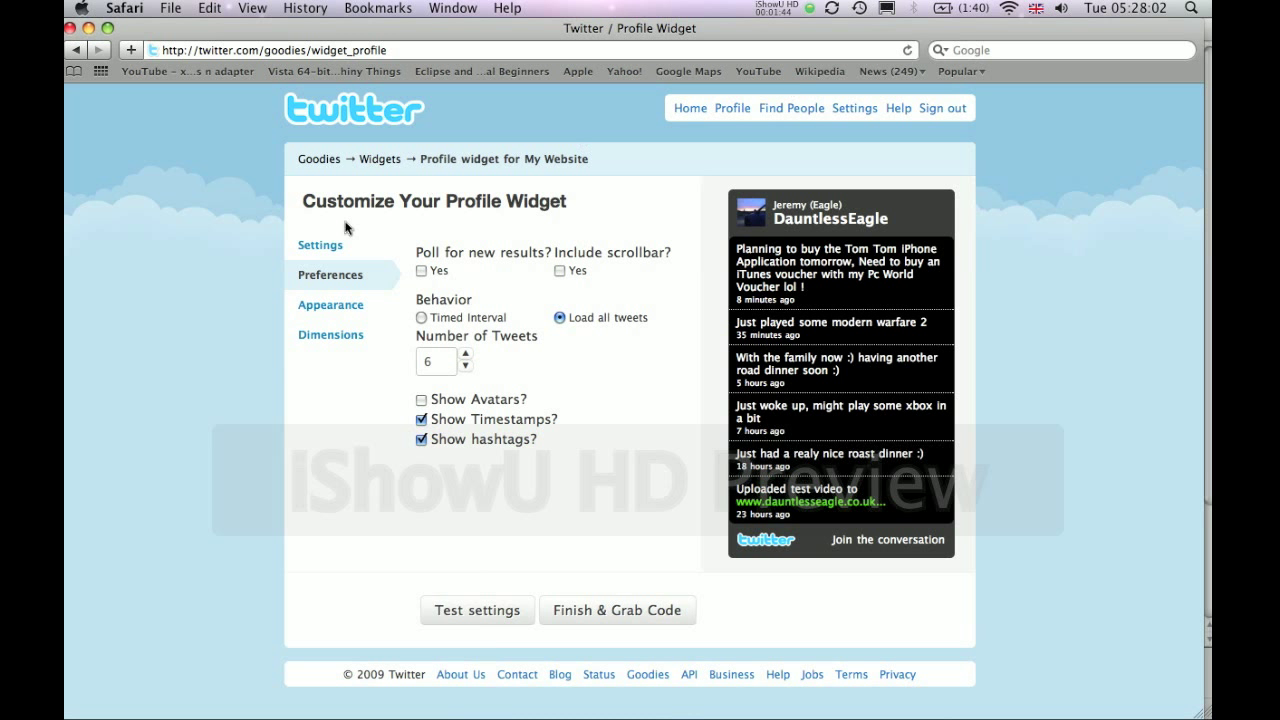
Step: Set the widget's links colour to cyan #07ebe0 in the Appearance colour picker
{"action": "left_click", "coordinate": [330, 305]}
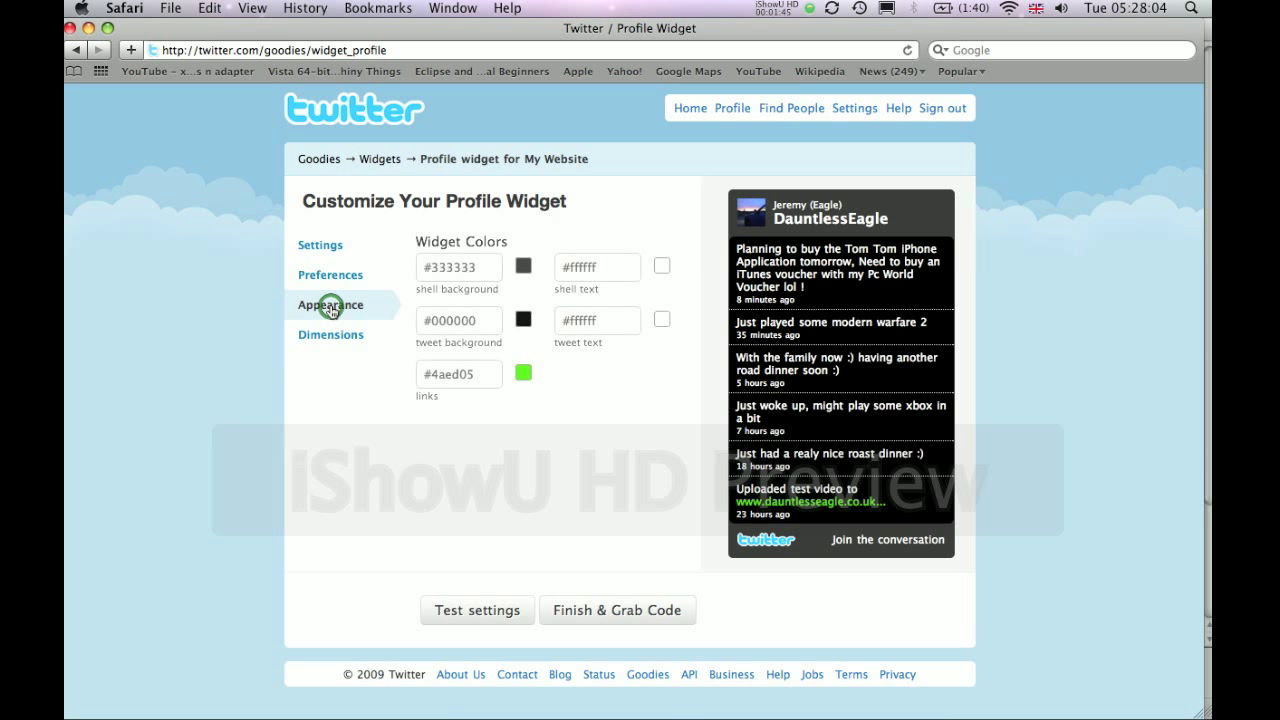
{"action": "left_click", "coordinate": [523, 373]}
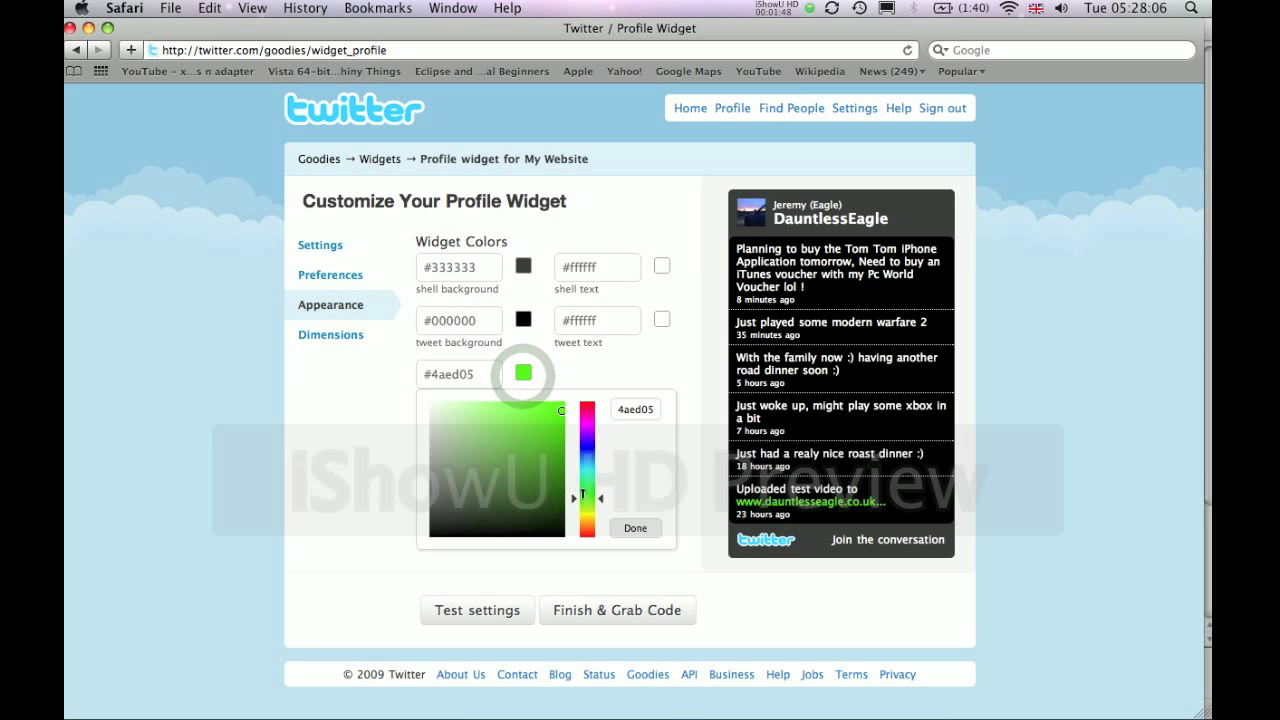
{"action": "left_click", "coordinate": [602, 498]}
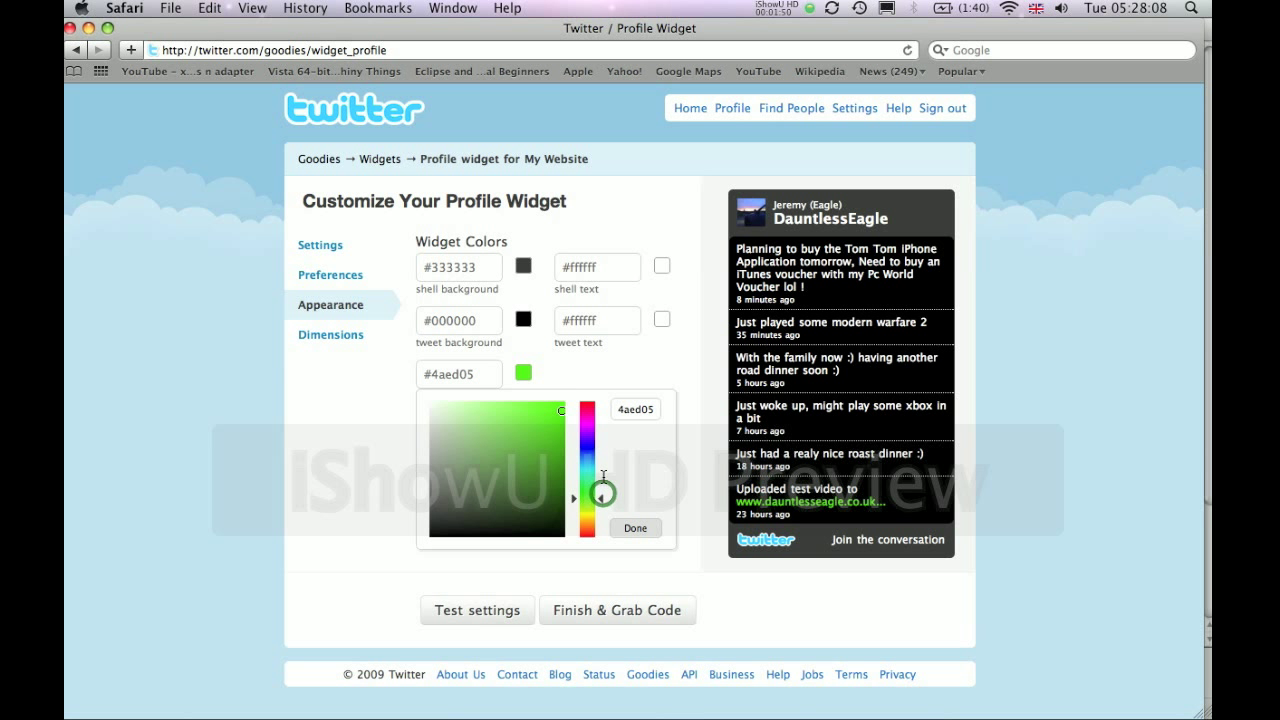
{"action": "mouse_move", "coordinate": [597, 480]}
{"action": "left_mouse_down"}
{"action": "mouse_move", "coordinate": [594, 490]}
{"action": "mouse_move", "coordinate": [587, 445]}
{"action": "mouse_move", "coordinate": [585, 478]}
{"action": "left_mouse_up"}
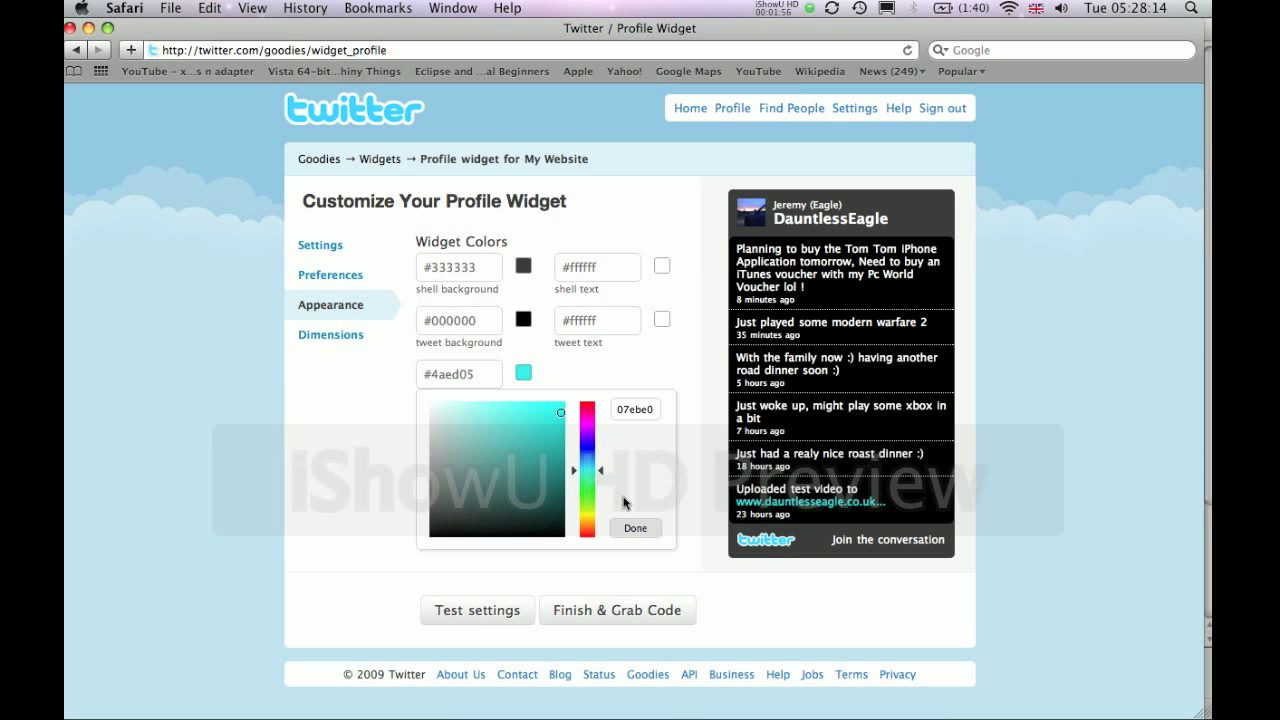
{"action": "left_click", "coordinate": [632, 527]}
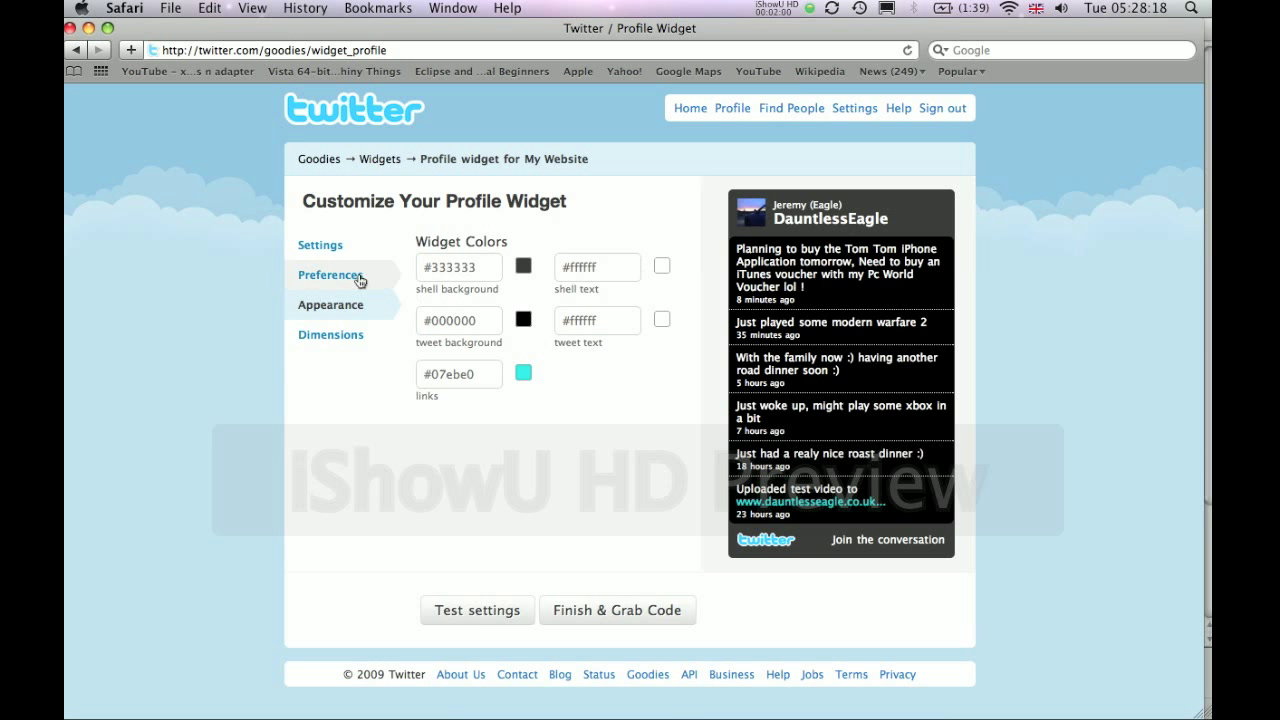
Step: Set the widget's shell background colour to grey #6e6b6e
{"action": "left_click", "coordinate": [524, 268]}
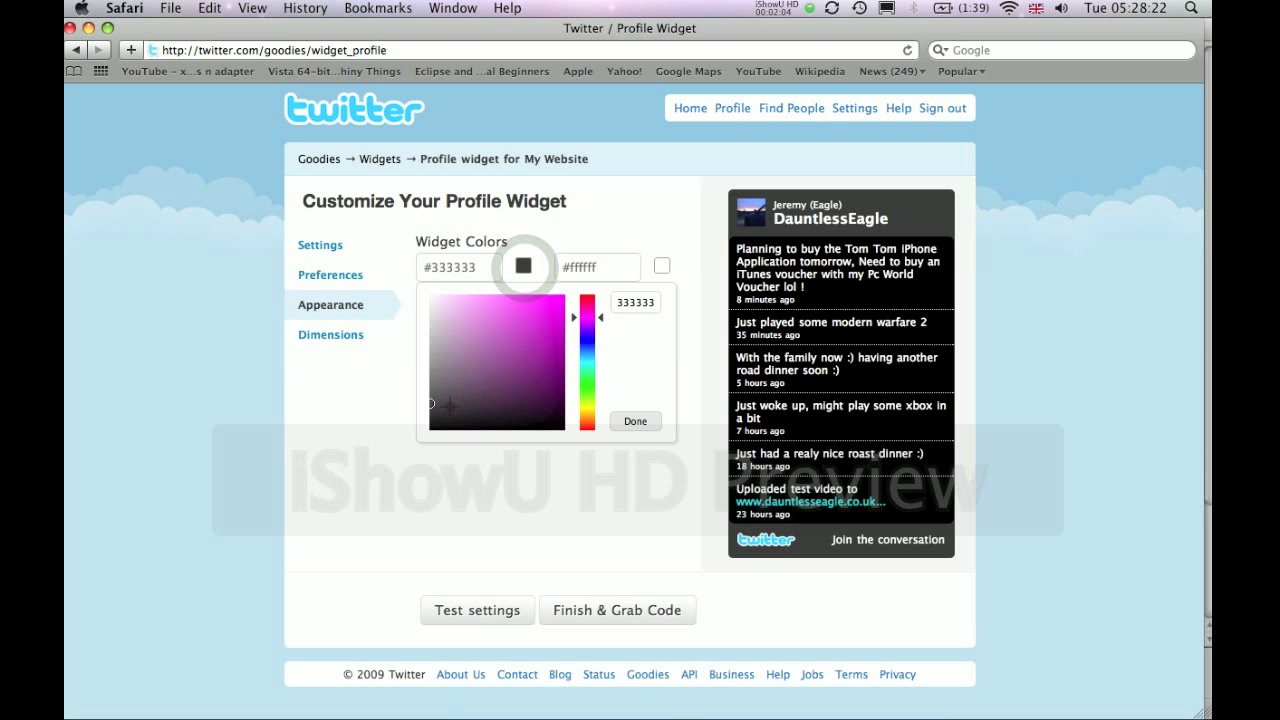
{"action": "left_click_drag", "start_coordinate": [430, 404], "coordinate": [433, 372]}
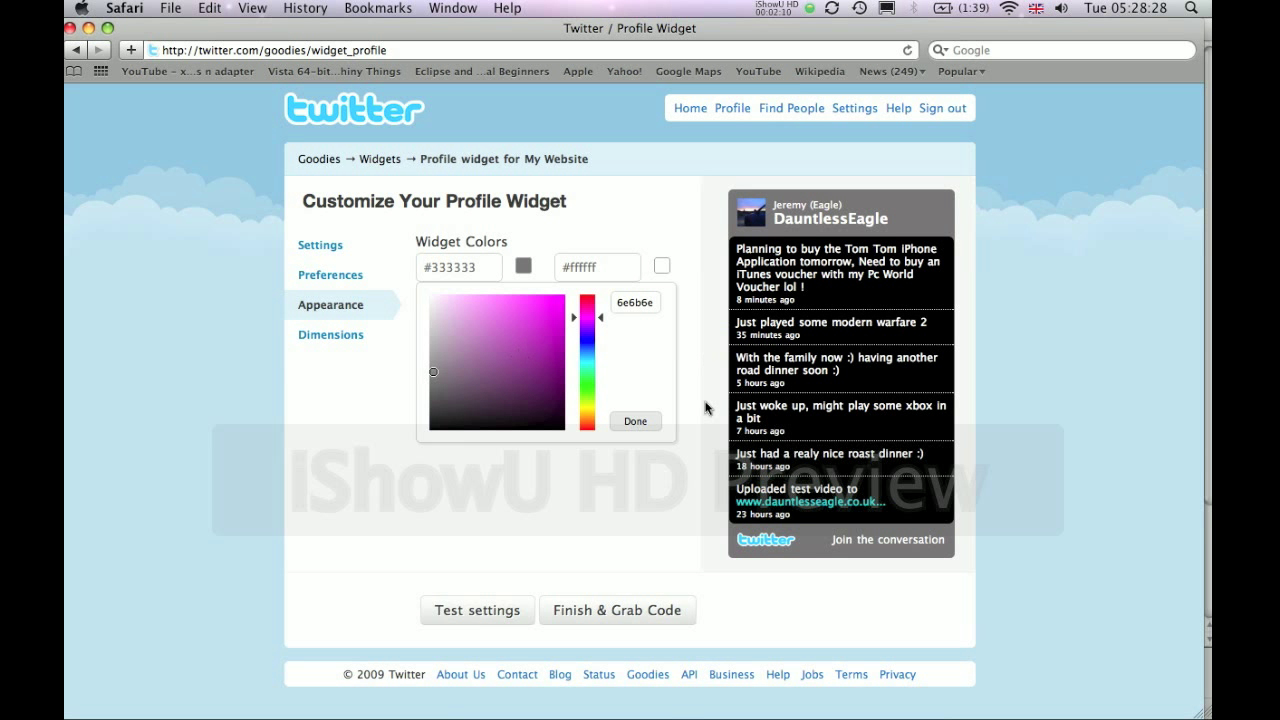
{"action": "left_click", "coordinate": [640, 422]}
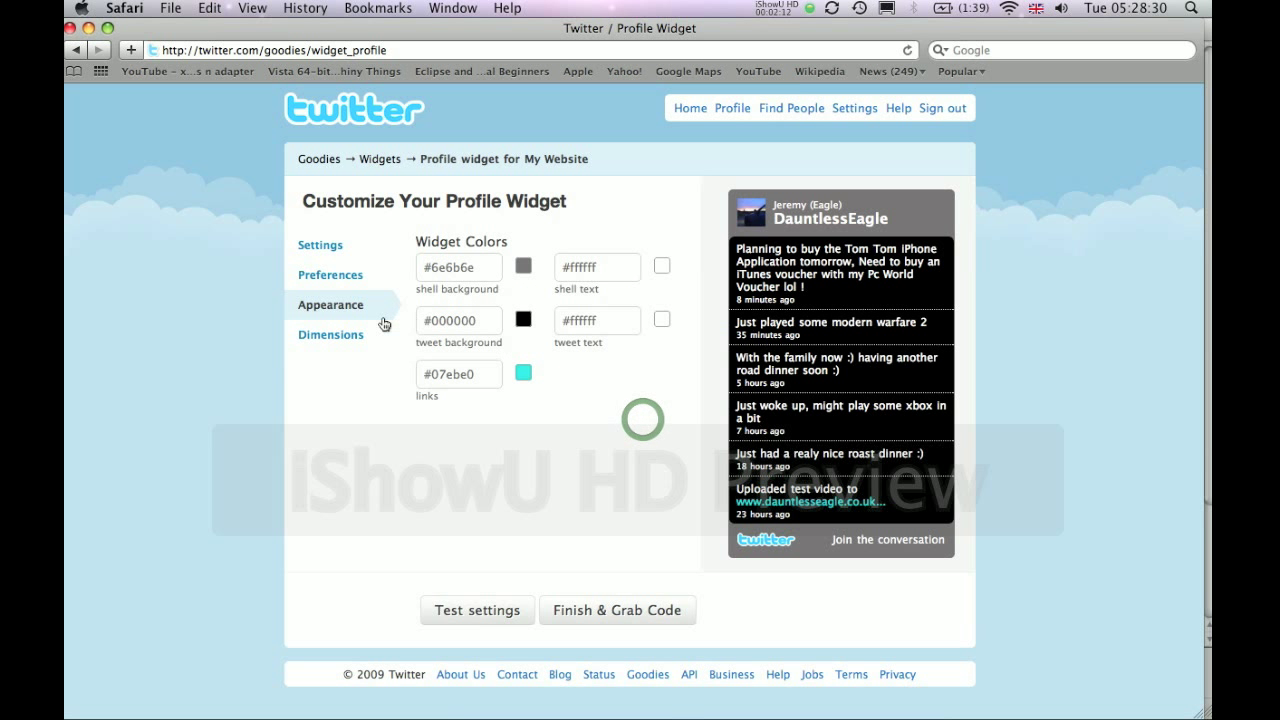
{"action": "left_click", "coordinate": [352, 334]}
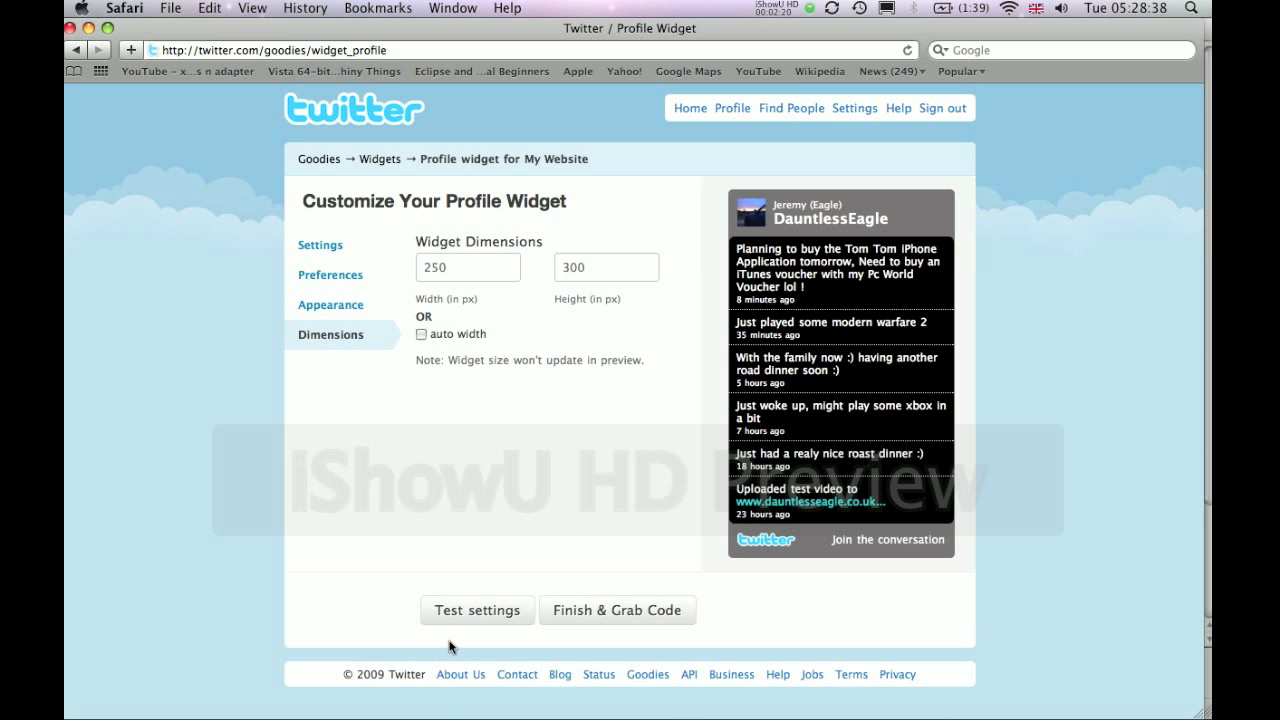
Step: Finish the 250 × 300 px profile widget and copy its full embed code
{"action": "left_click", "coordinate": [463, 611]}
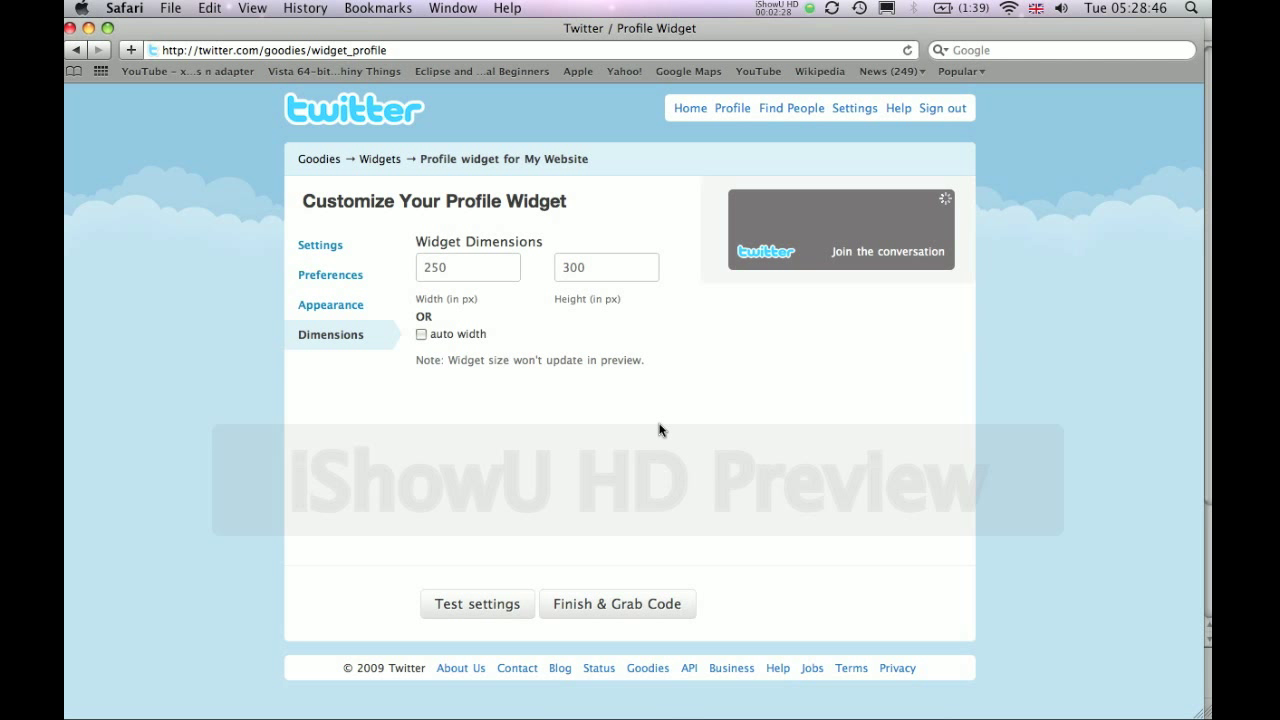
{"action": "left_click", "coordinate": [604, 610]}
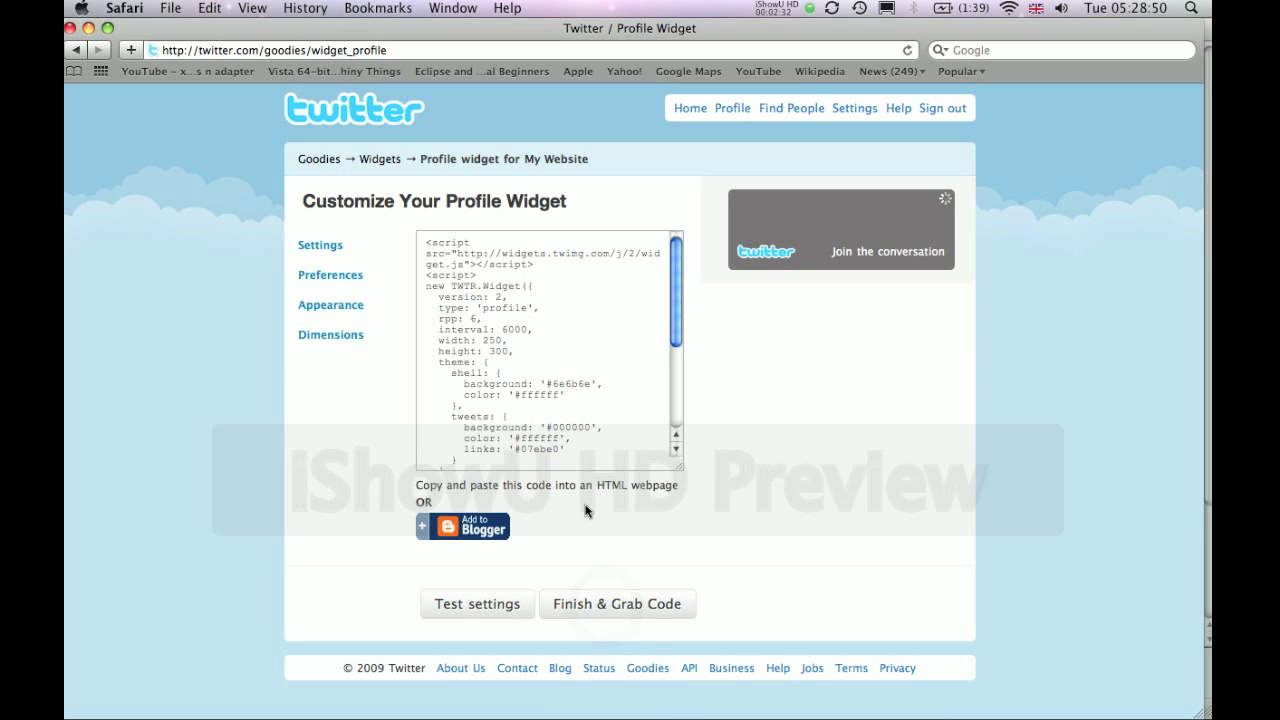
{"action": "left_click", "coordinate": [453, 249]}
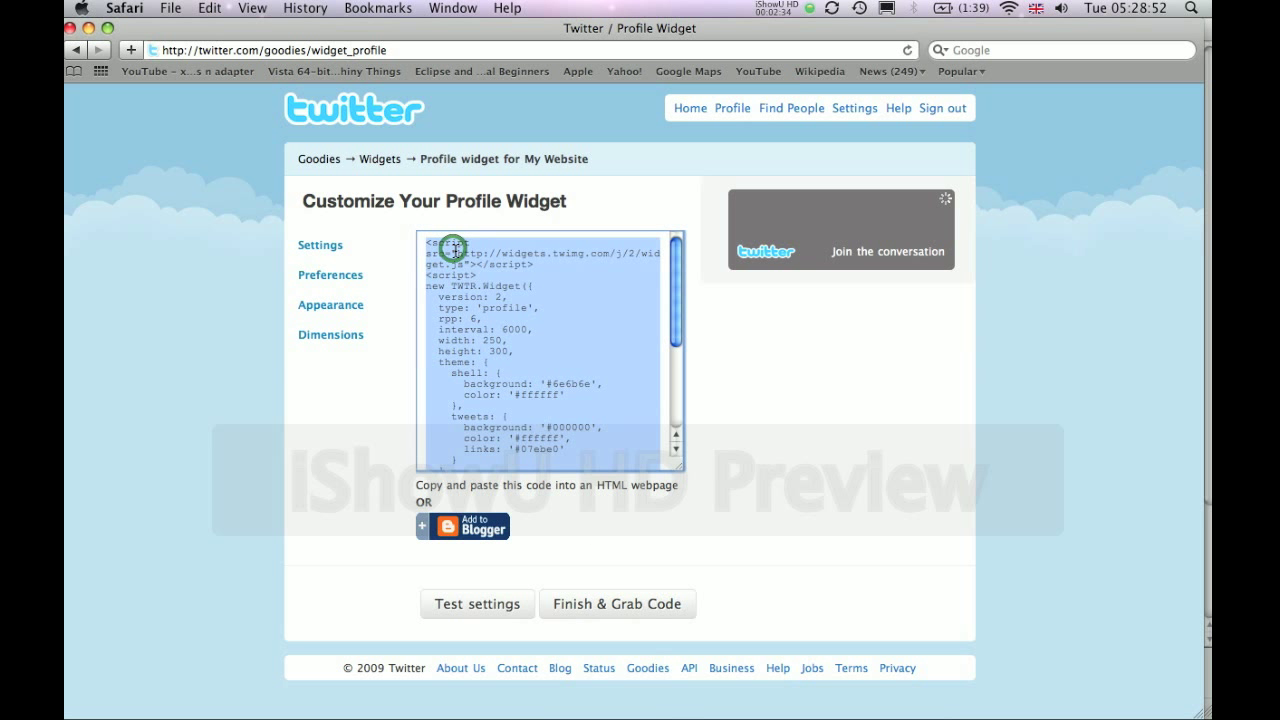
{"action": "mouse_move", "coordinate": [676, 285]}
{"action": "left_mouse_down"}
{"action": "mouse_move", "coordinate": [674, 371]}
{"action": "mouse_move", "coordinate": [675, 272]}
{"action": "left_mouse_up"}
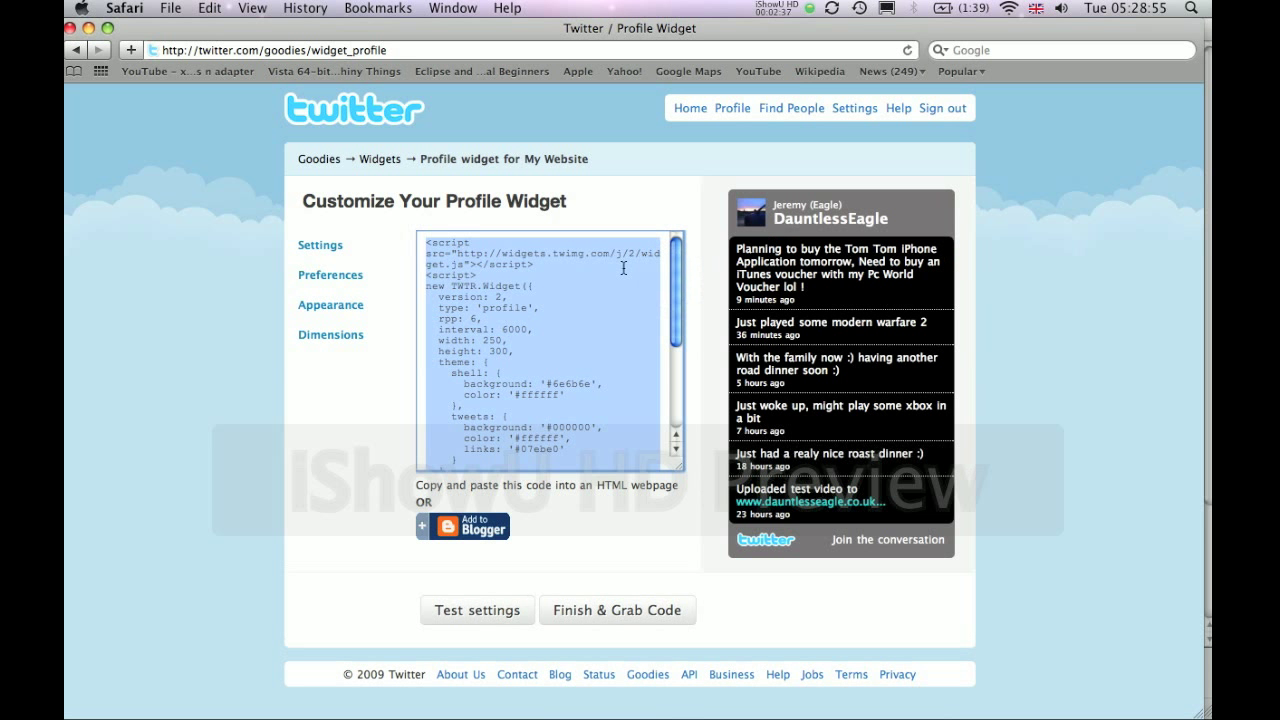
{"action": "right_click", "coordinate": [573, 312]}
{"action": "left_click", "coordinate": [603, 409]}
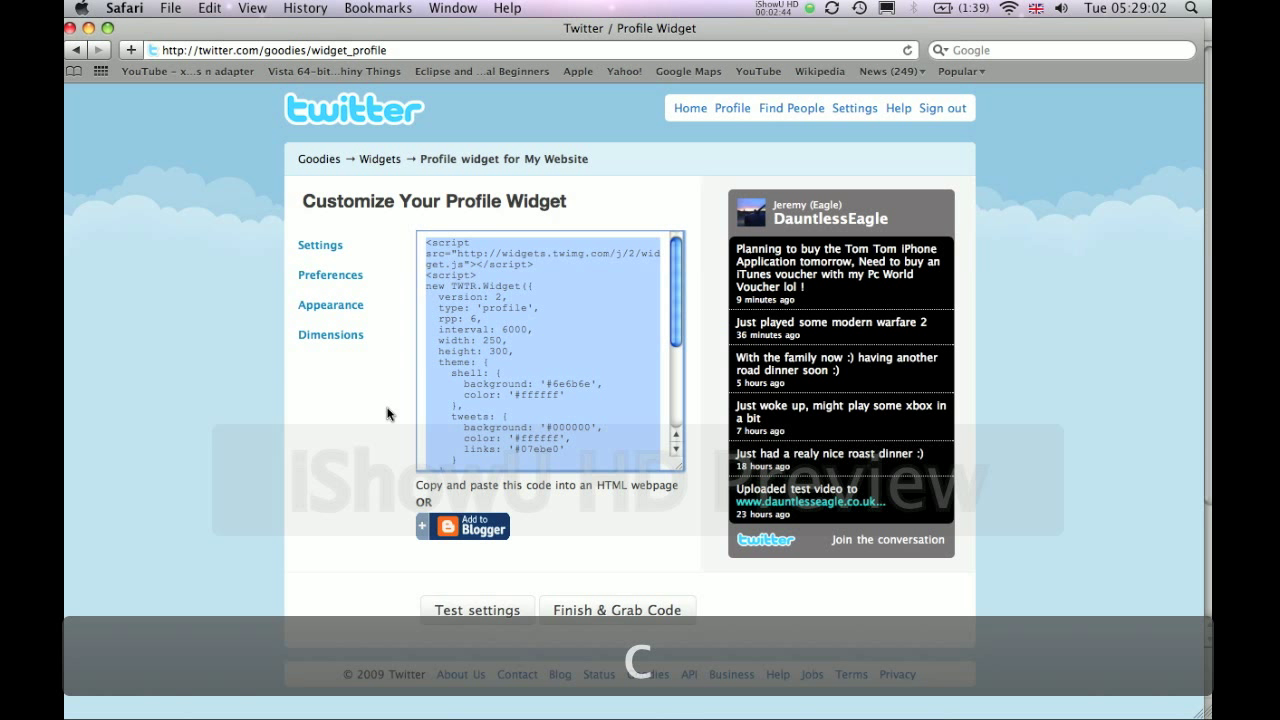
{"action": "key", "text": "ctrl+c"}
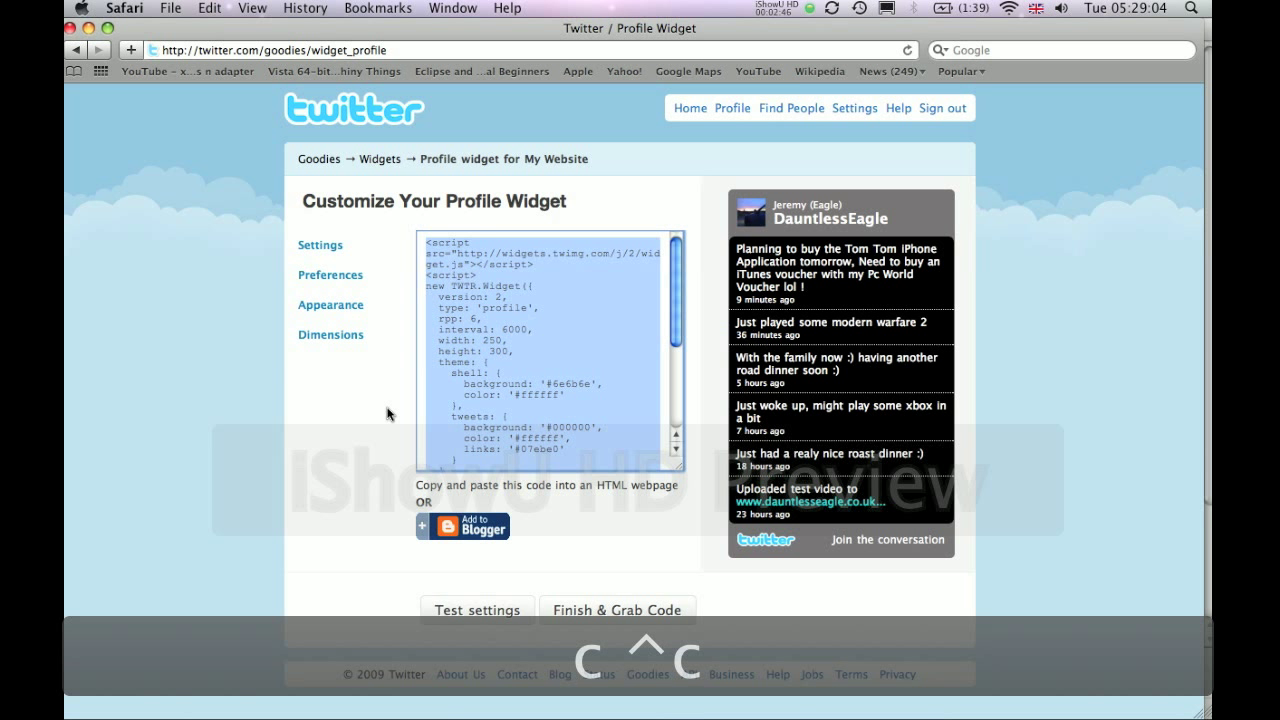
{"action": "key", "text": "super+c"}
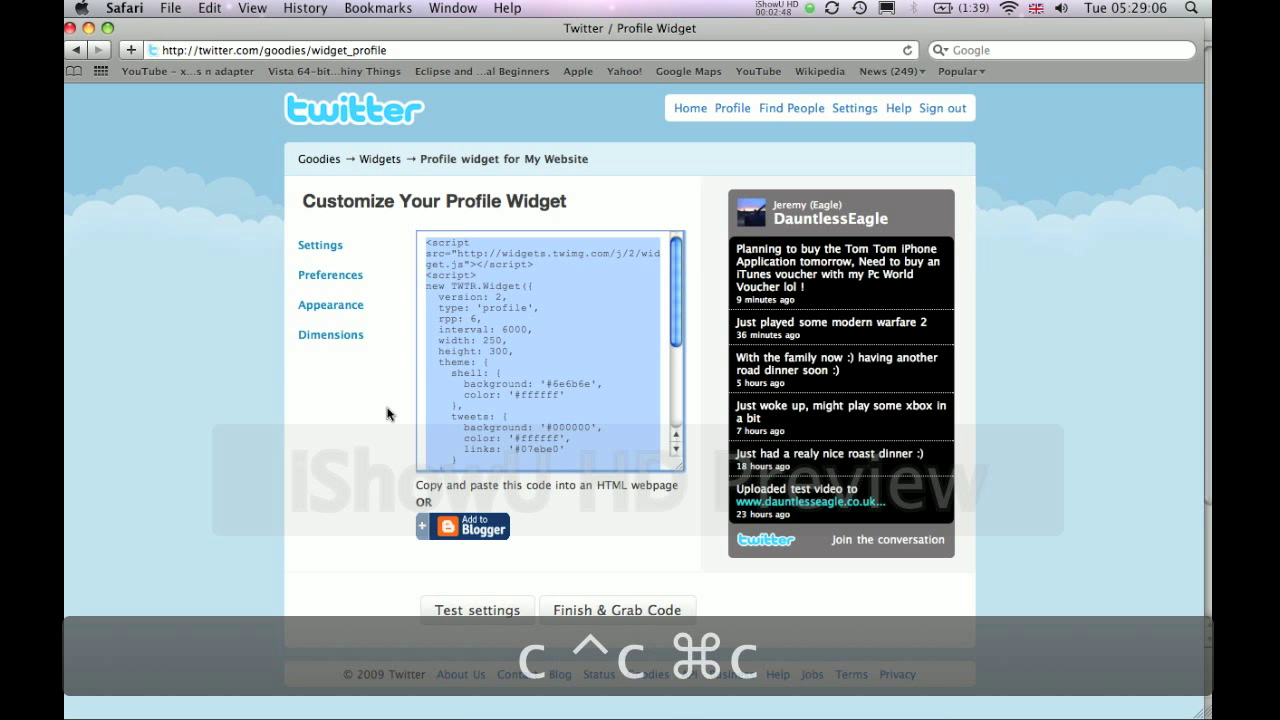
Step: In iWeb, shrink the Welcome page photo to about 301 px wide and move it left
{"action": "mouse_move", "coordinate": [700, 710]}
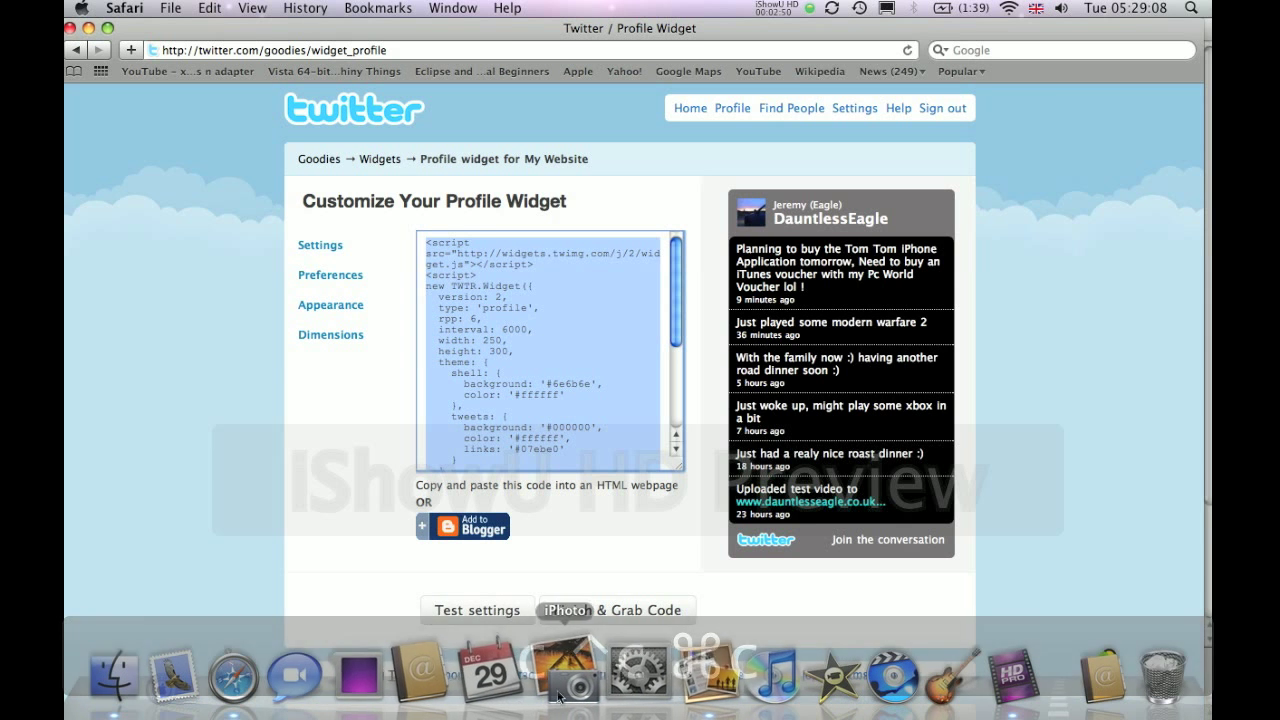
{"action": "left_click", "coordinate": [700, 661]}
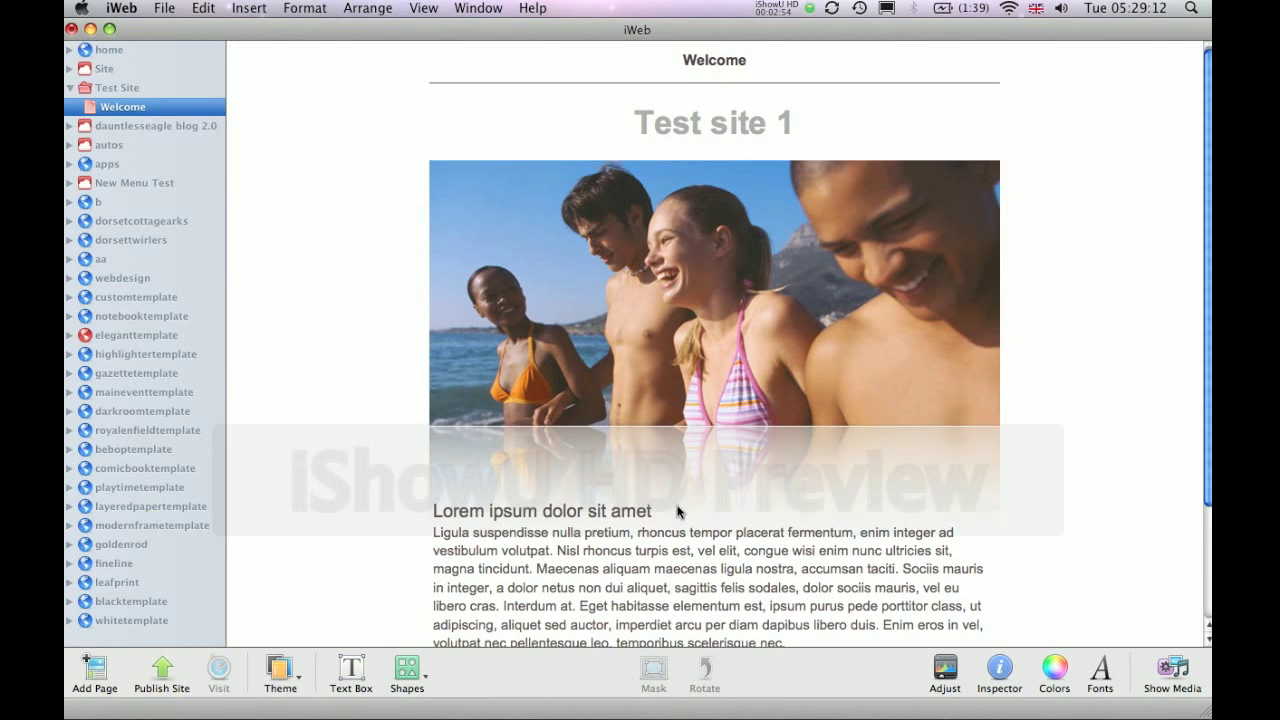
{"action": "scroll", "coordinate": [541, 465], "scroll_direction": "down", "scroll_amount": 2}
{"action": "scroll", "coordinate": [541, 465], "scroll_direction": "down", "scroll_amount": 2}
{"action": "scroll", "coordinate": [541, 465], "scroll_direction": "up", "scroll_amount": 4}
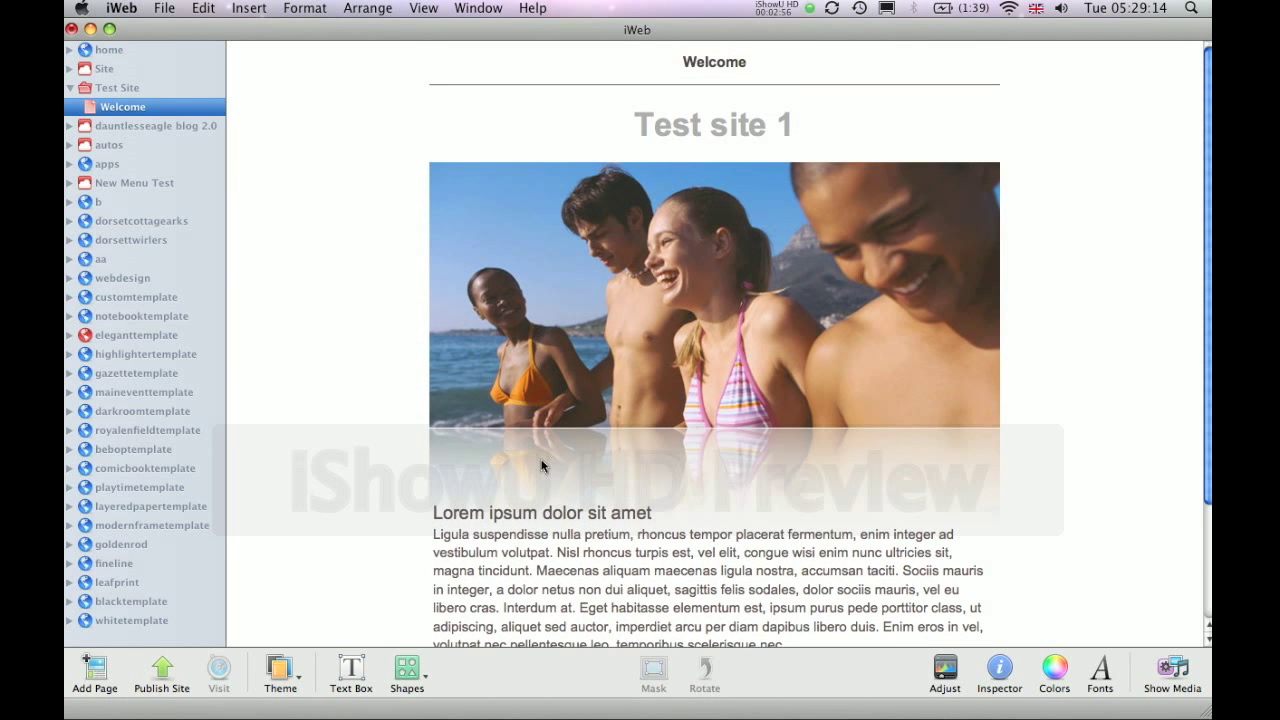
{"action": "left_click", "coordinate": [700, 328]}
{"action": "left_click_drag", "start_coordinate": [1000, 295], "coordinate": [706, 295]}
{"action": "left_click_drag", "start_coordinate": [643, 270], "coordinate": [607, 270]}
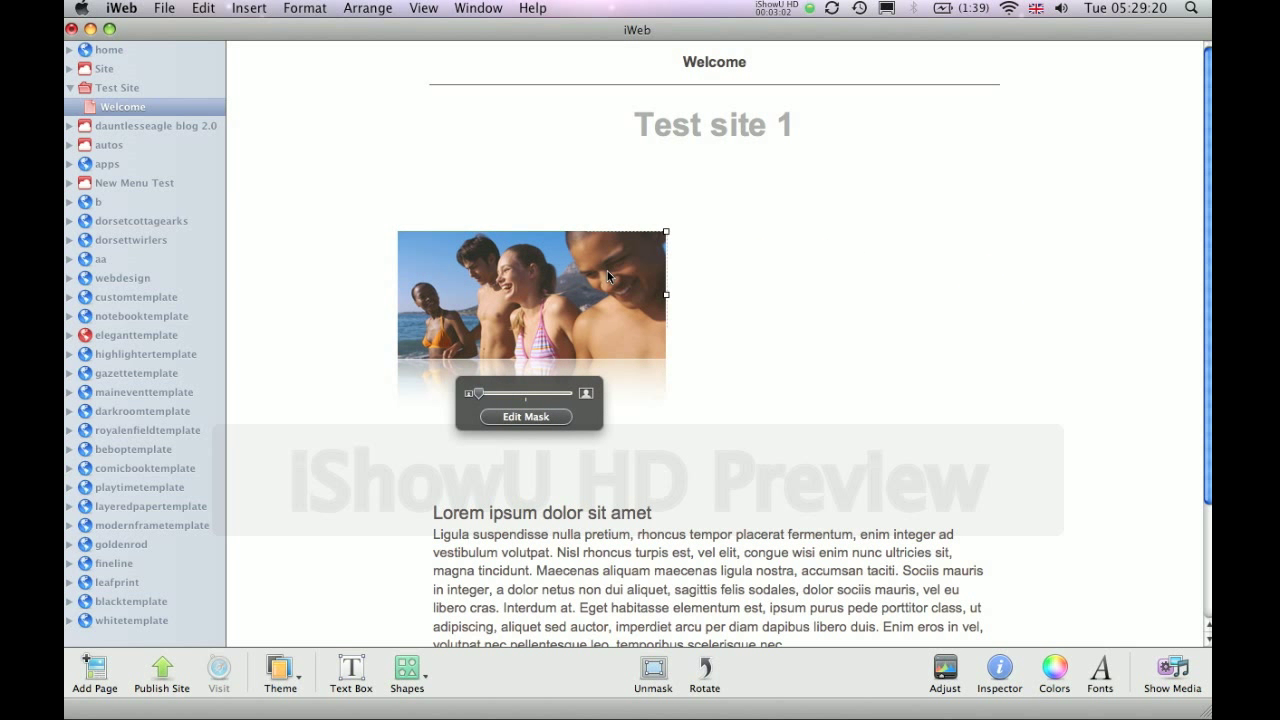
{"action": "left_click", "coordinate": [610, 435]}
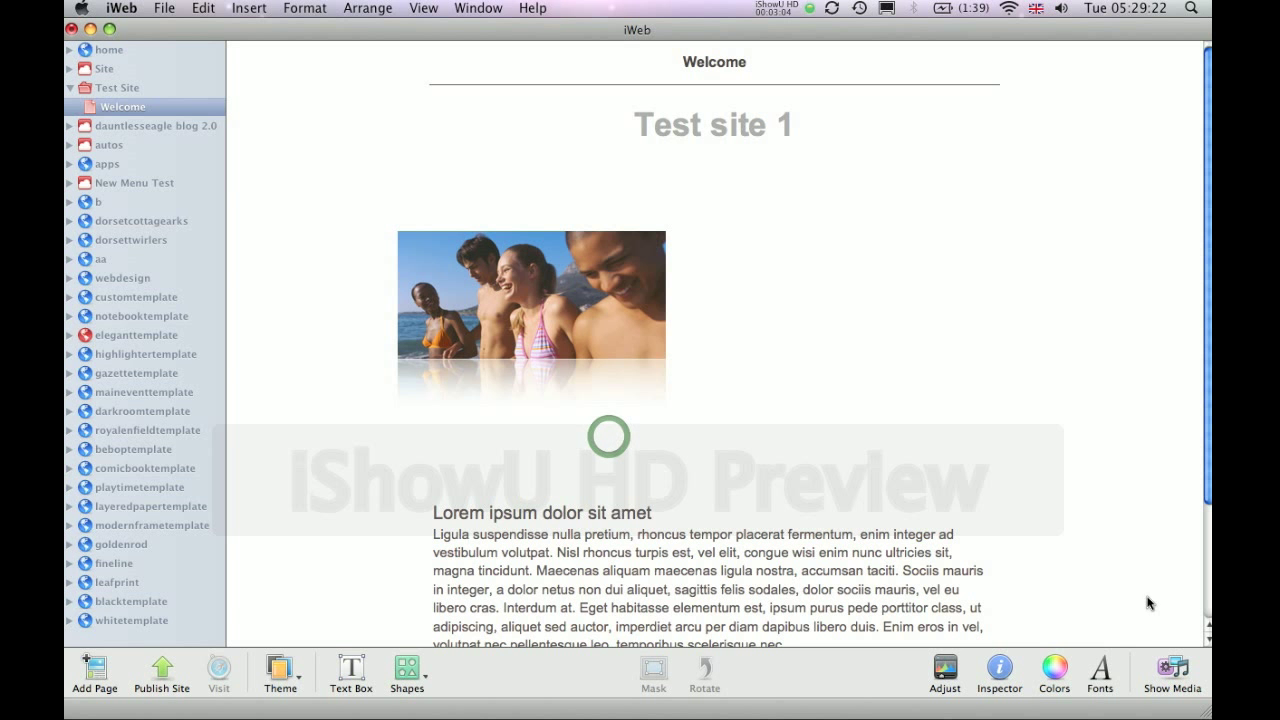
Step: Drag an HTML Snippet widget from the media browser to the right of the photo
{"action": "left_click", "coordinate": [1170, 670]}
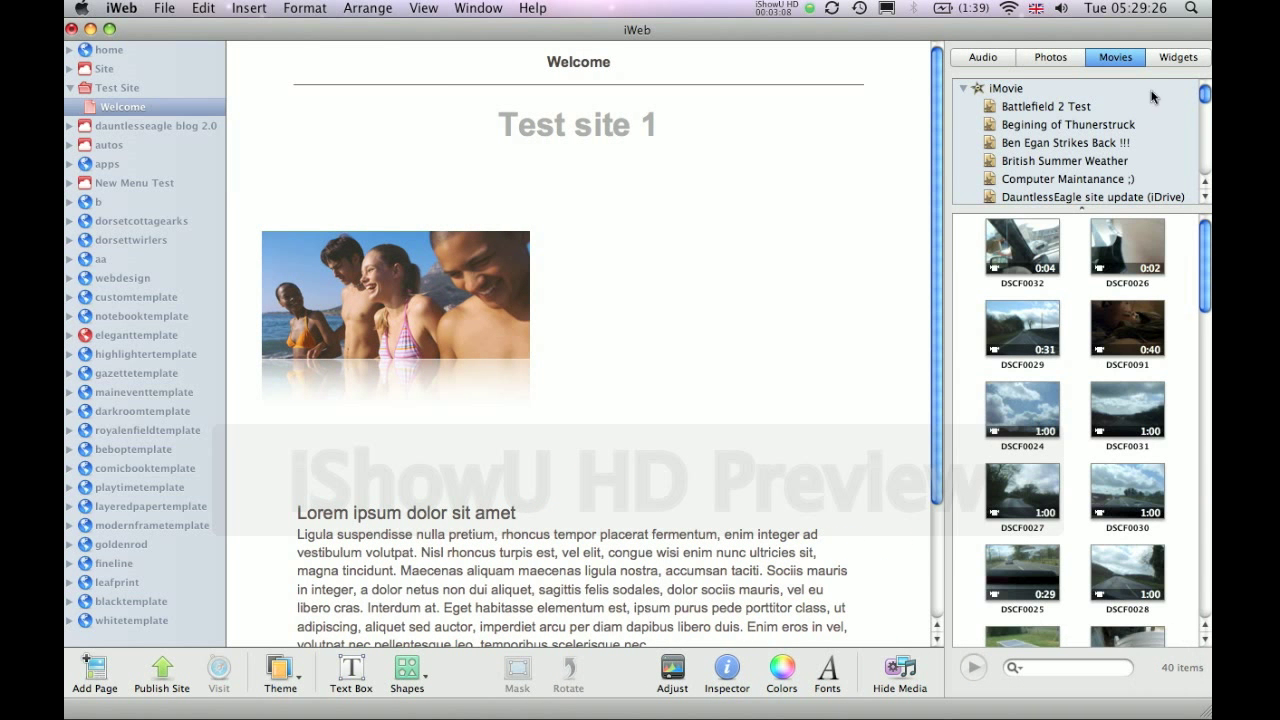
{"action": "left_click", "coordinate": [1170, 60]}
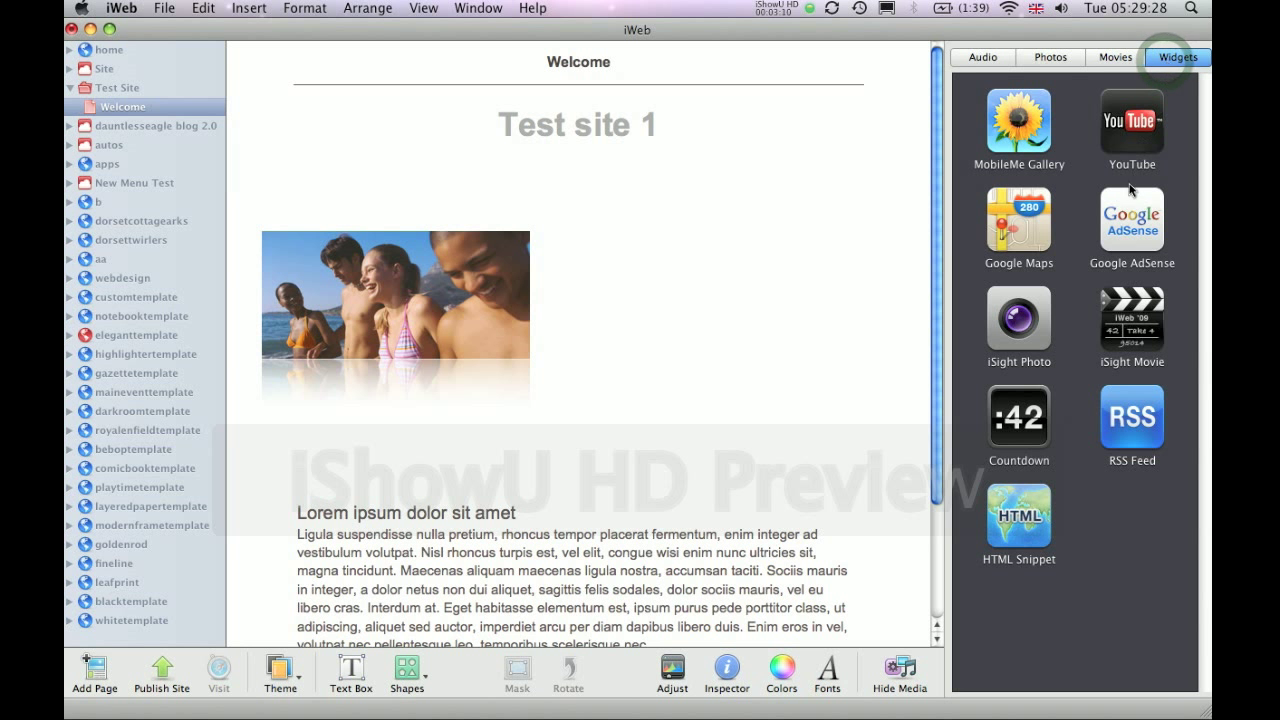
{"action": "left_click_drag", "start_coordinate": [1030, 522], "coordinate": [800, 310]}
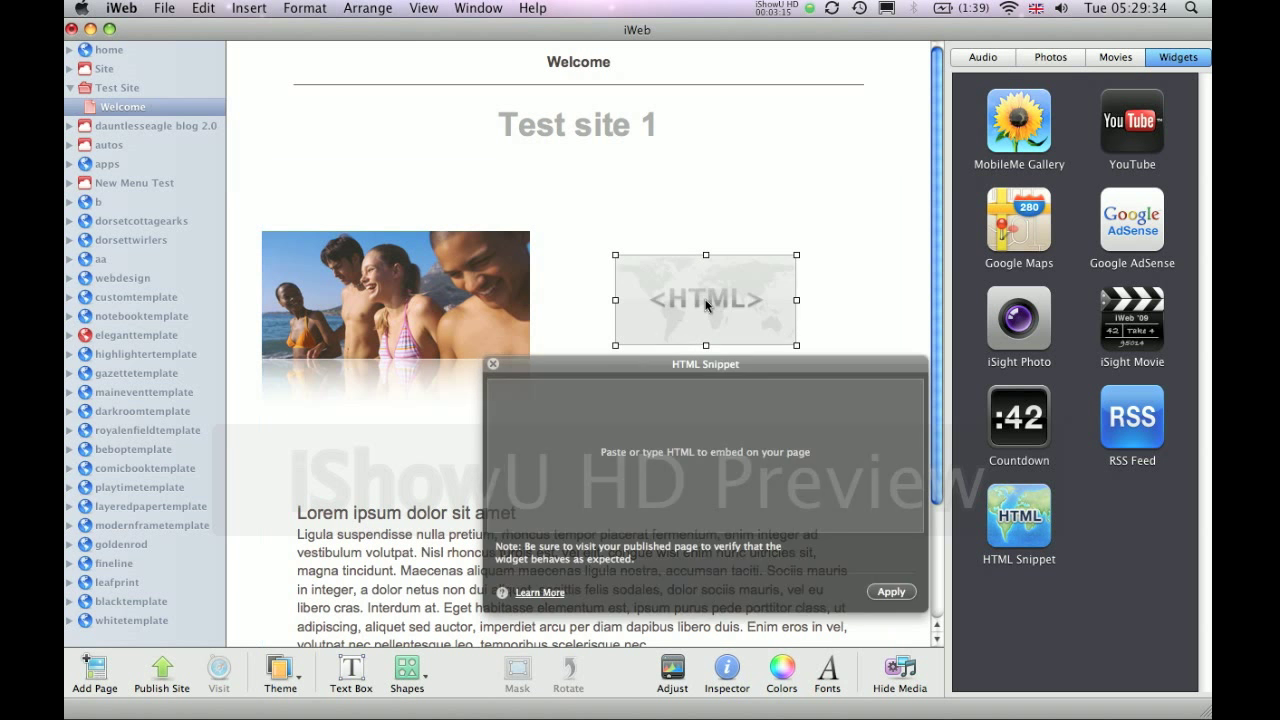
Step: Paste the Twitter embed code into the HTML Snippet, apply it, and move the widget to the upper right
{"action": "left_click", "coordinate": [695, 433]}
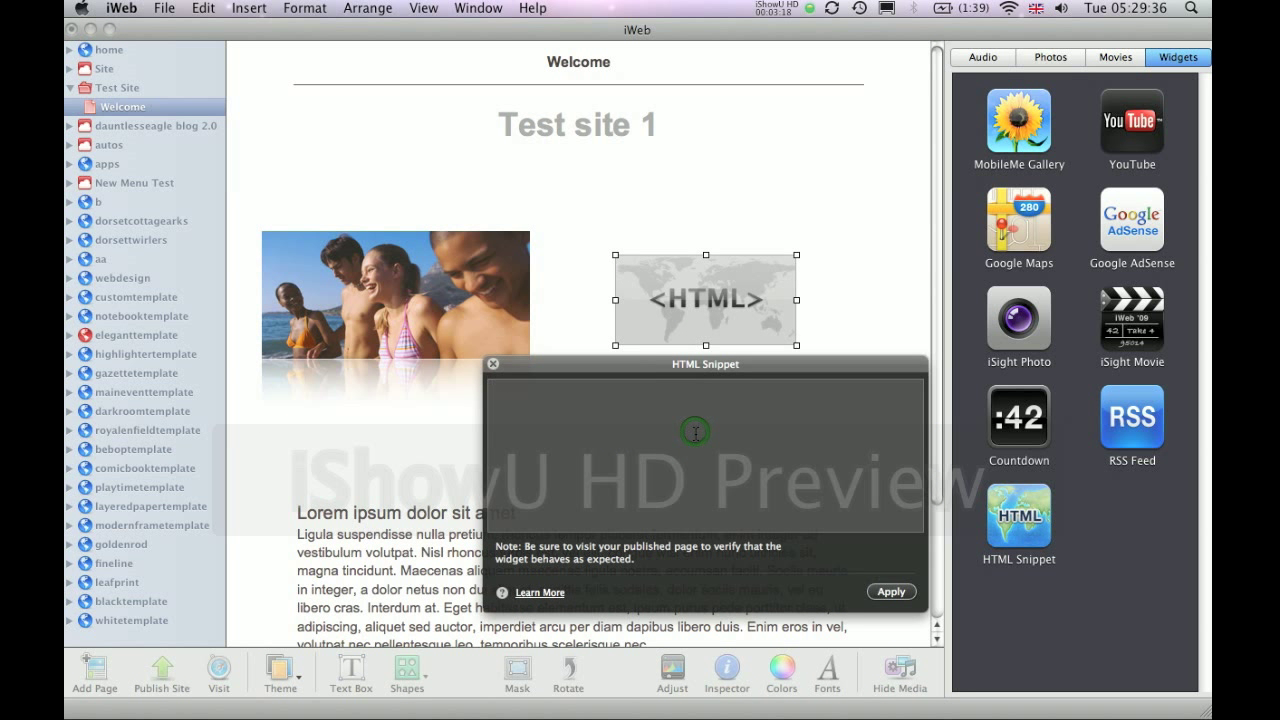
{"action": "key", "text": "super+v"}
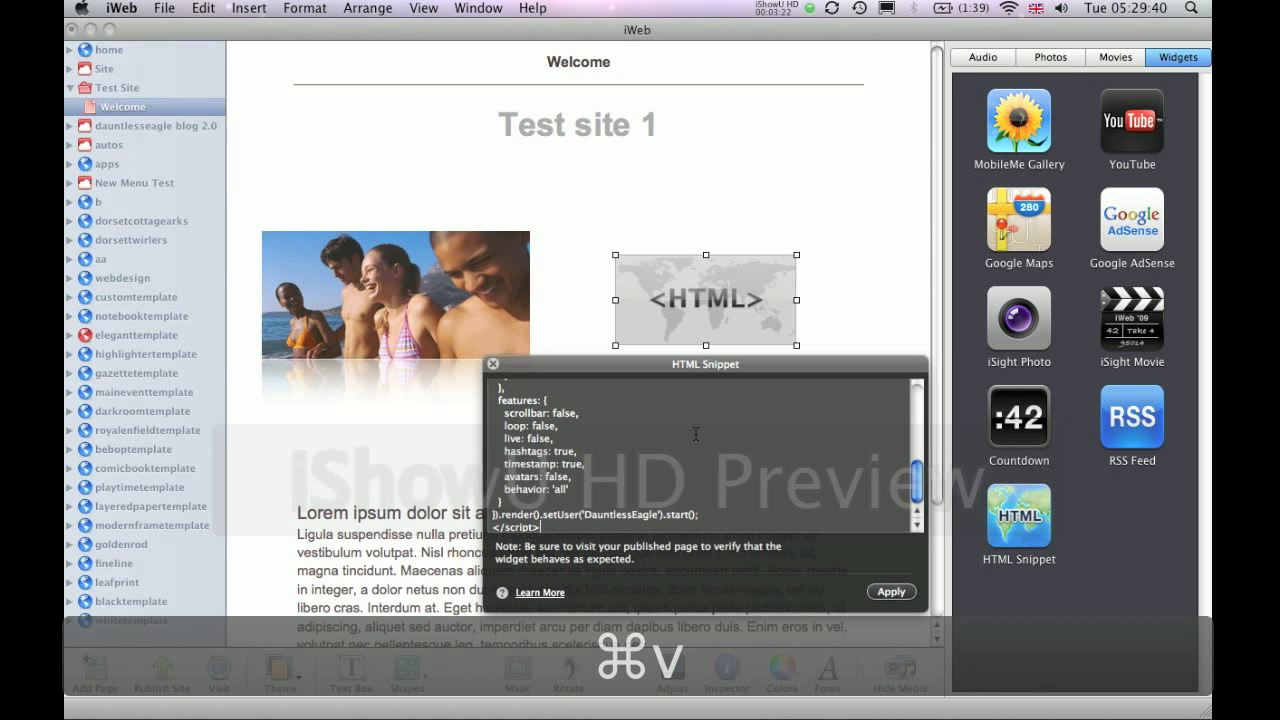
{"action": "right_click", "coordinate": [695, 433]}
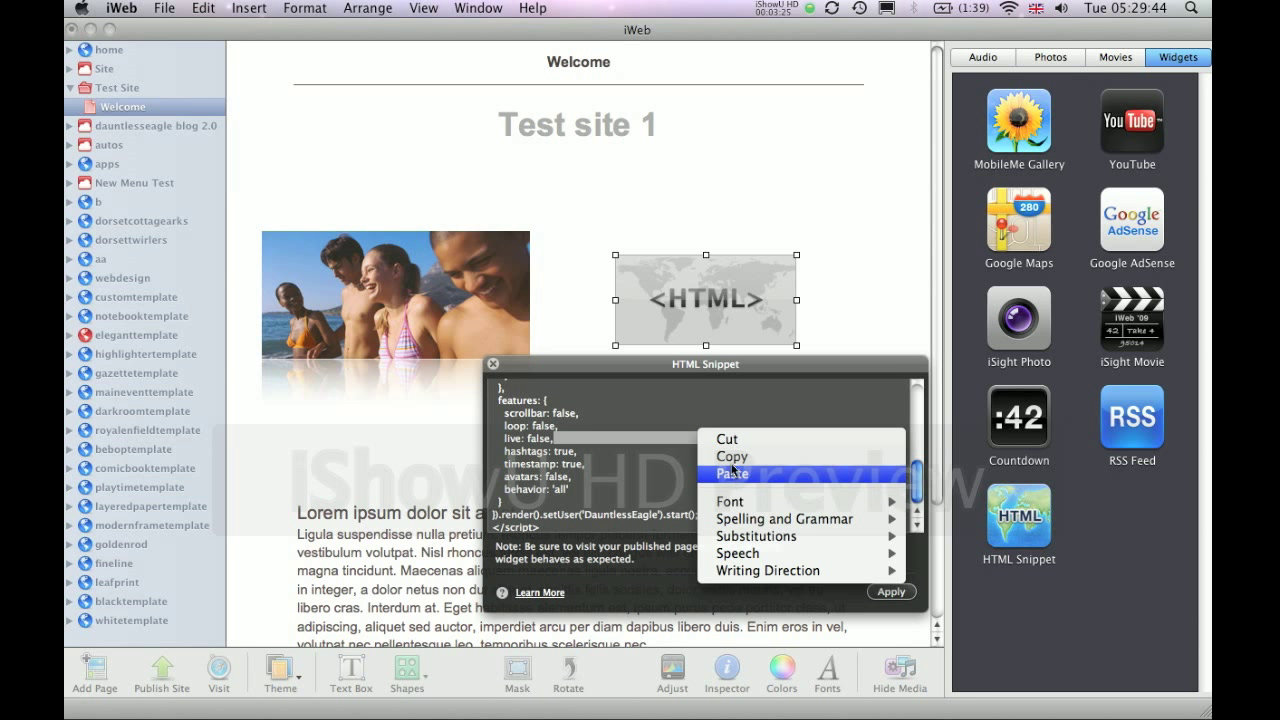
{"action": "left_click", "coordinate": [733, 407]}
{"action": "left_click", "coordinate": [771, 442]}
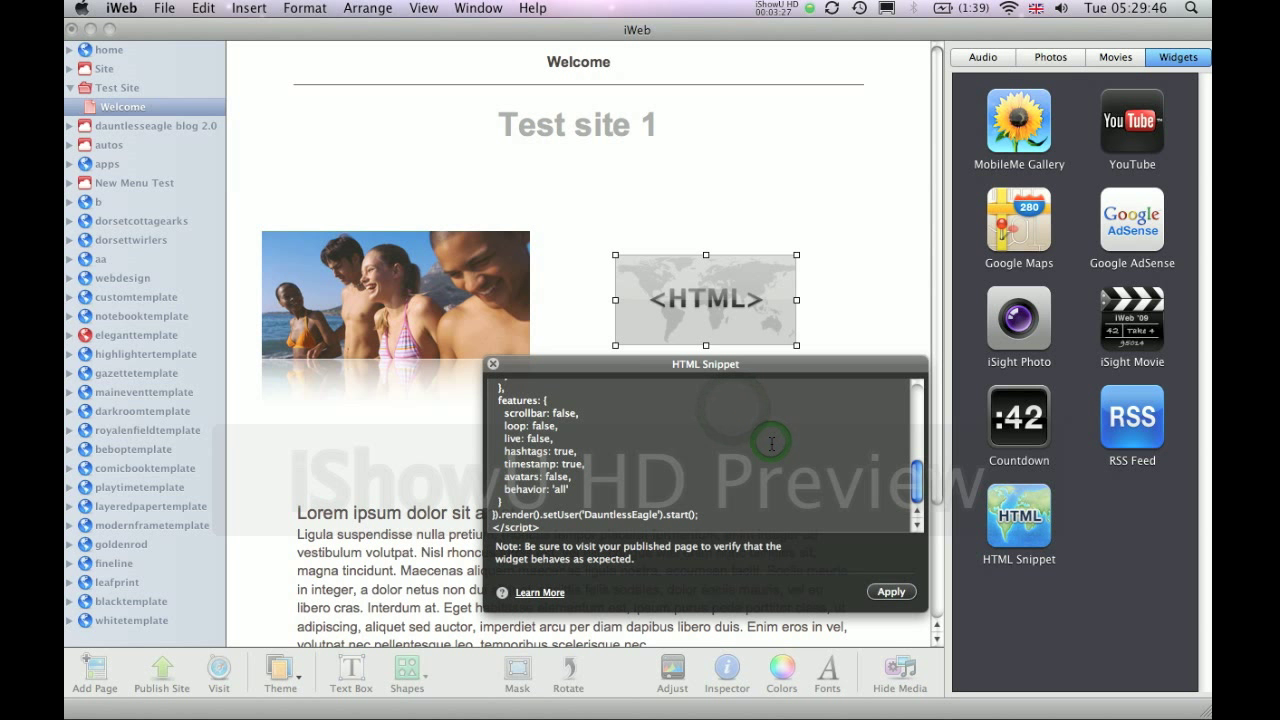
{"action": "scroll", "coordinate": [771, 442], "scroll_direction": "up", "scroll_amount": 10}
{"action": "scroll", "coordinate": [771, 442], "scroll_direction": "down", "scroll_amount": 6}
{"action": "scroll", "coordinate": [771, 443], "scroll_direction": "down", "scroll_amount": 2}
{"action": "left_click", "coordinate": [884, 594]}
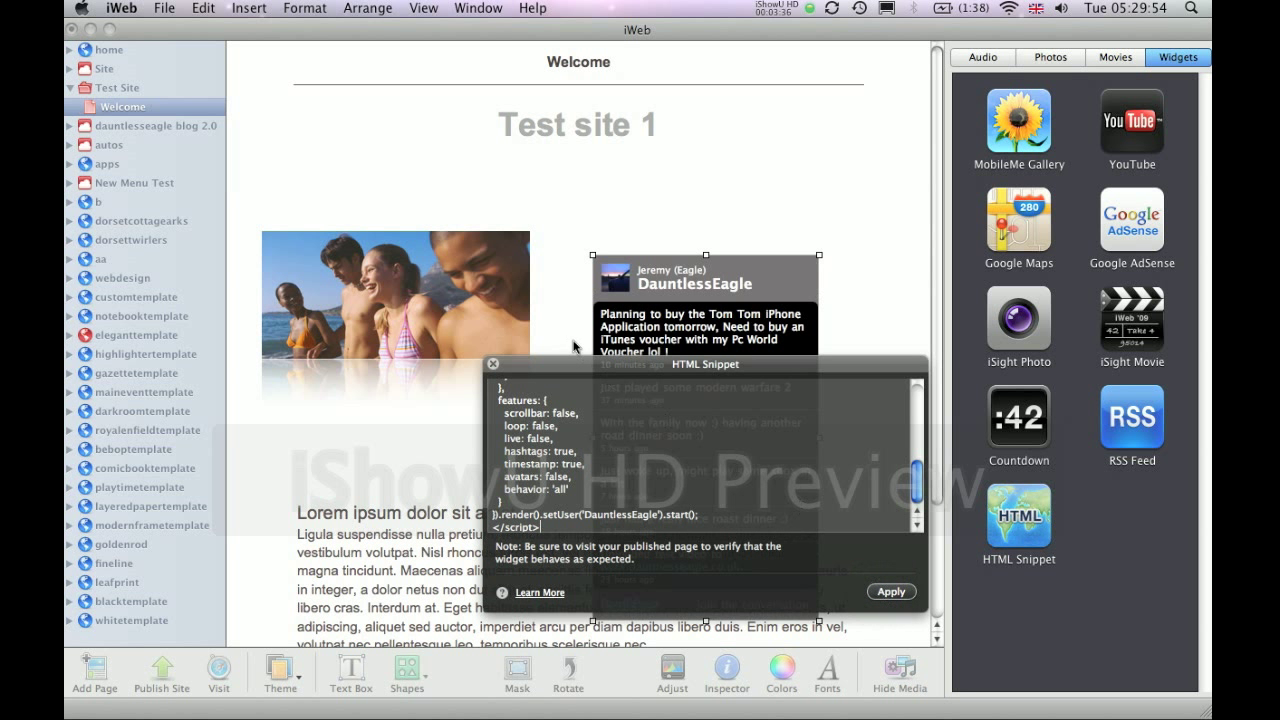
{"action": "left_click", "coordinate": [492, 364]}
{"action": "left_click_drag", "start_coordinate": [789, 274], "coordinate": [843, 177]}
Step: Enlarge the Welcome page photo to about 347 × 164 px
{"action": "left_click", "coordinate": [501, 284]}
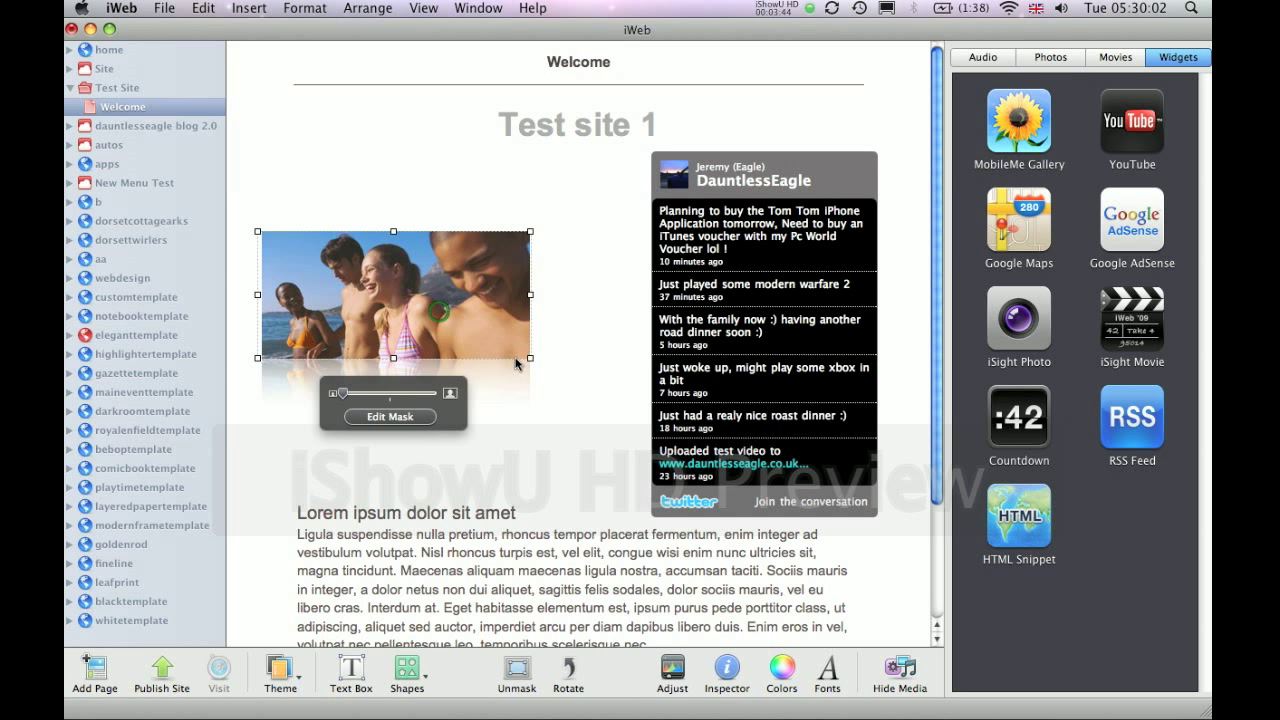
{"action": "left_click_drag", "start_coordinate": [529, 359], "coordinate": [608, 393]}
{"action": "scroll", "coordinate": [573, 428], "scroll_direction": "down", "scroll_amount": 1}
Step: Narrow the Lorem ipsum body text into a column and move it and the heading under the photo
{"action": "left_click", "coordinate": [607, 527]}
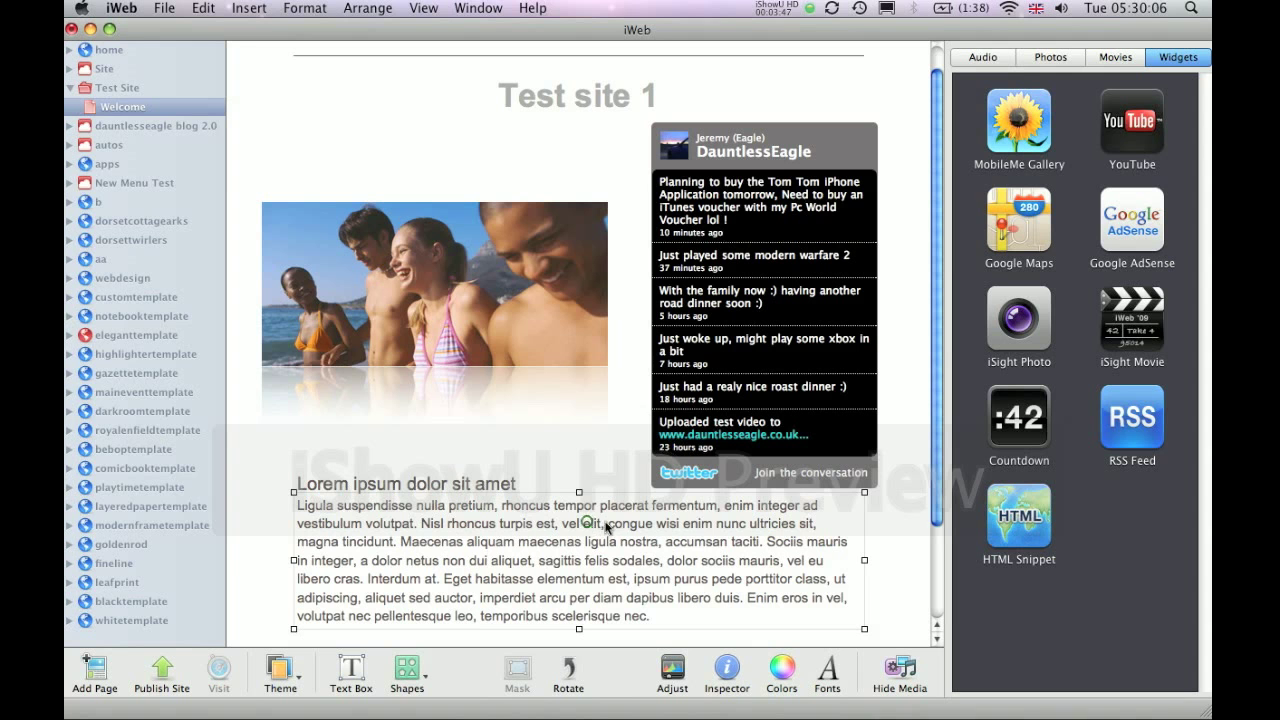
{"action": "double_click", "coordinate": [865, 561]}
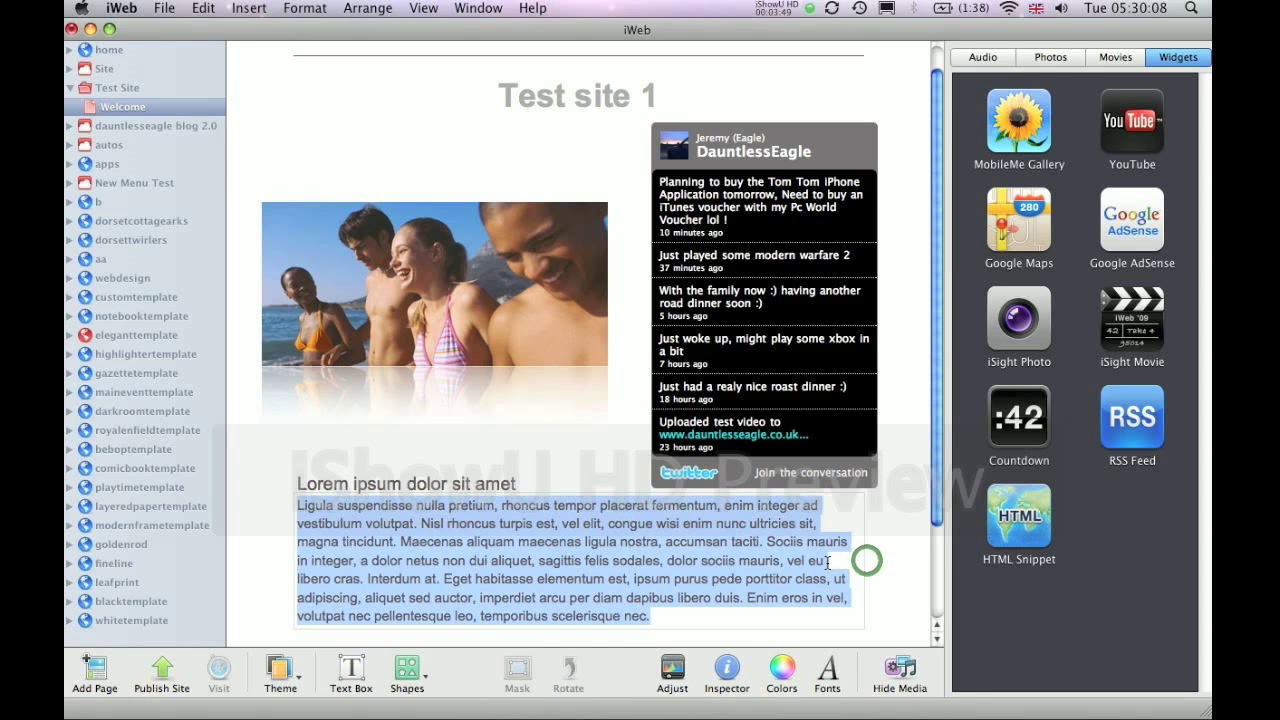
{"action": "left_click", "coordinate": [569, 440]}
{"action": "left_click", "coordinate": [573, 553]}
{"action": "left_click_drag", "start_coordinate": [865, 561], "coordinate": [606, 561]}
{"action": "left_click", "coordinate": [541, 456]}
{"action": "scroll", "coordinate": [800, 570], "scroll_direction": "down", "scroll_amount": 2}
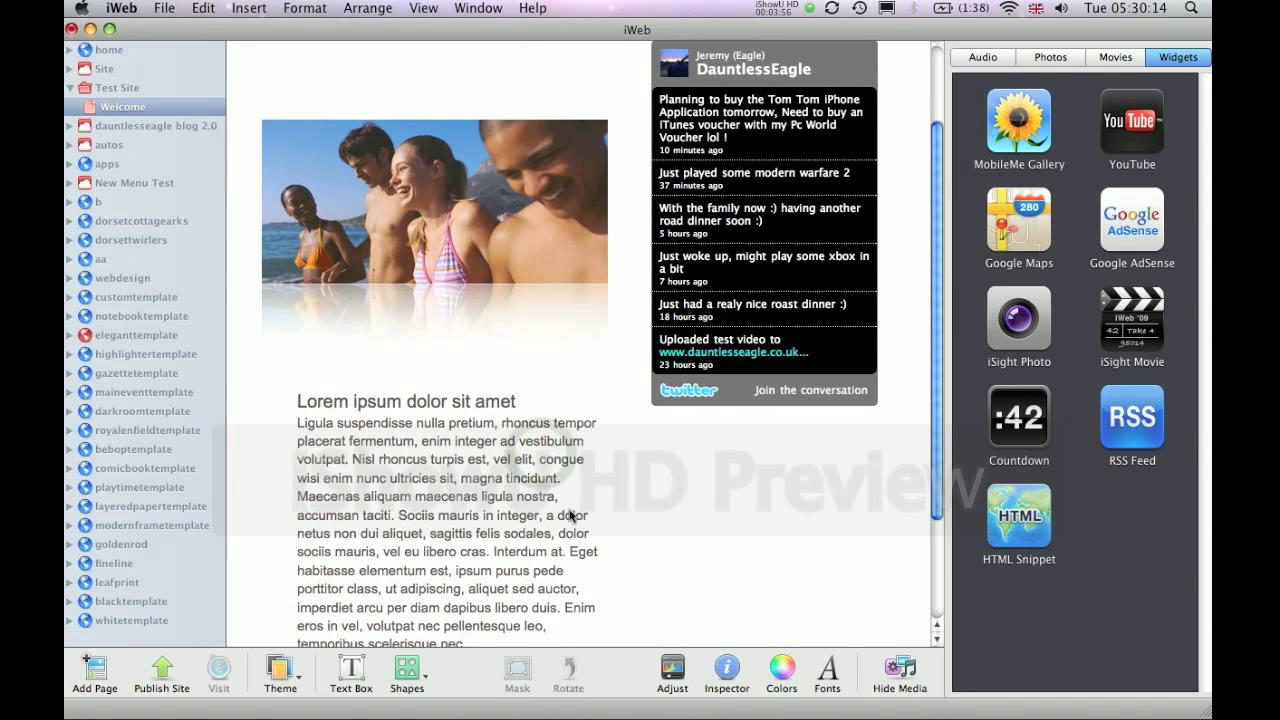
{"action": "left_click_drag", "start_coordinate": [462, 403], "coordinate": [430, 366]}
{"action": "left_click_drag", "start_coordinate": [421, 435], "coordinate": [406, 400]}
{"action": "scroll", "coordinate": [680, 505], "scroll_direction": "up", "scroll_amount": 3}
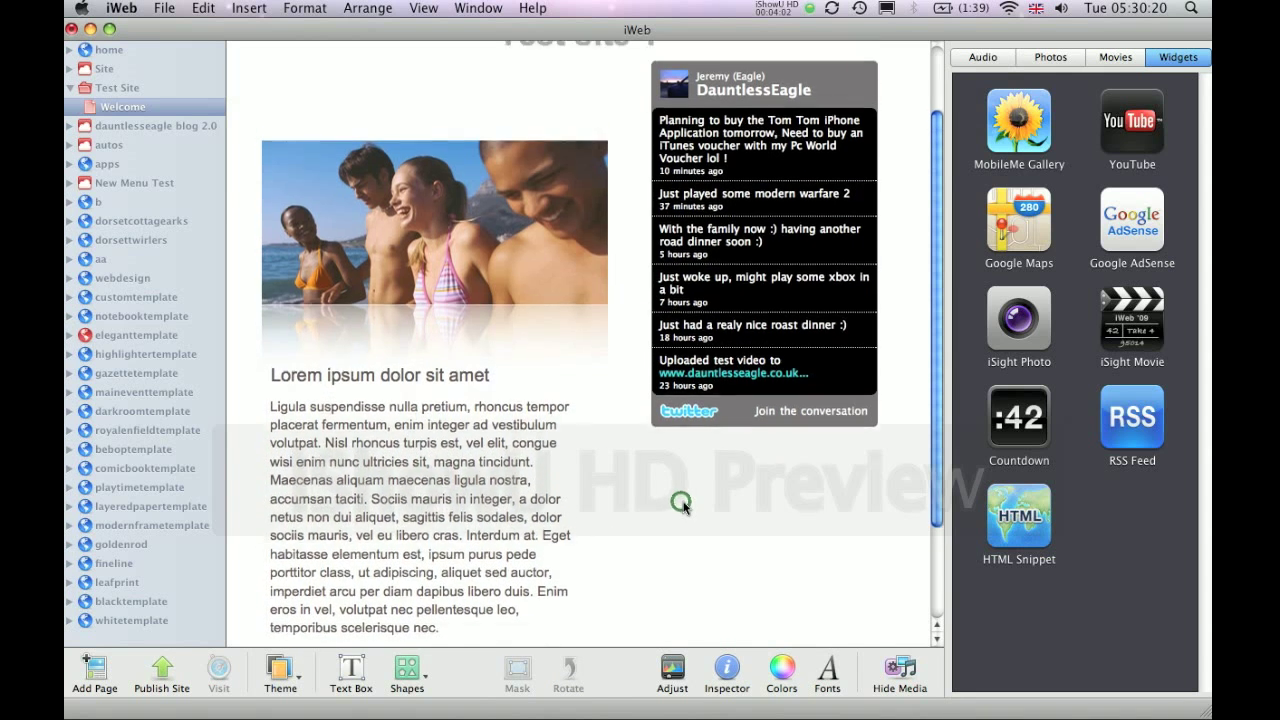